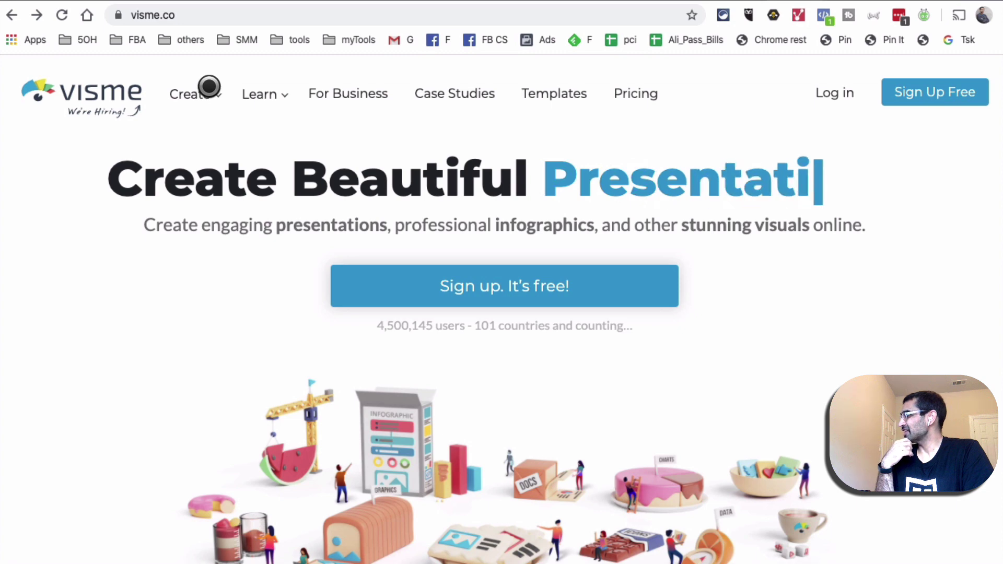
# - Open Visme's pricing page and switch to the Individual plans
pyautogui.moveTo(208, 91)
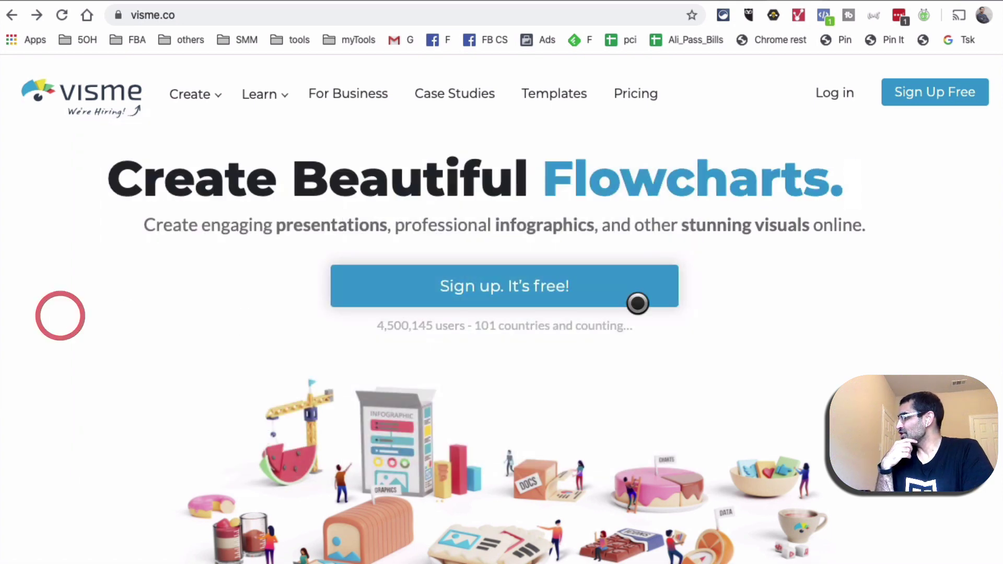
pyautogui.scroll(-6, 660, 293)
pyautogui.scroll(-10, 659, 293)
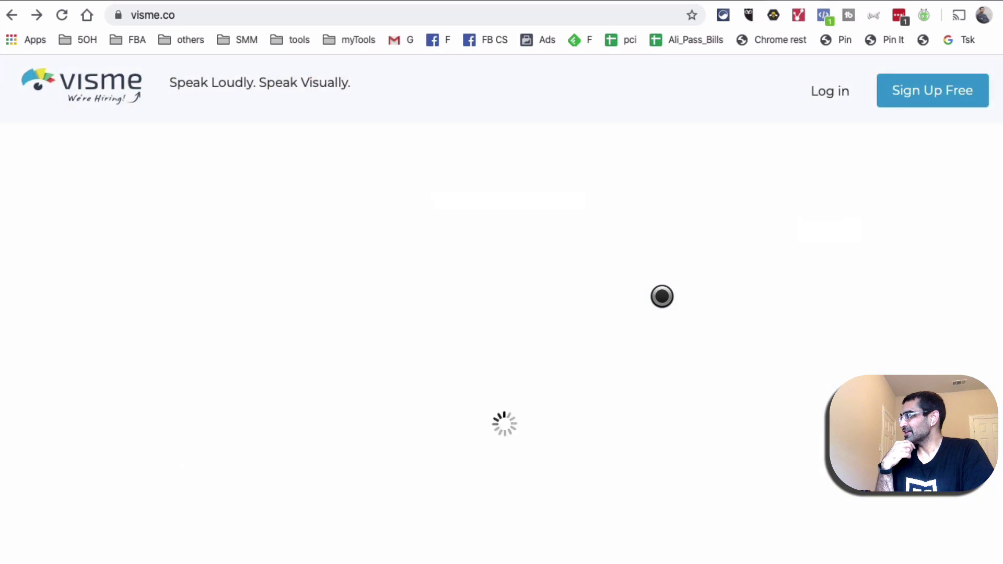
pyautogui.scroll(20, 661, 294)
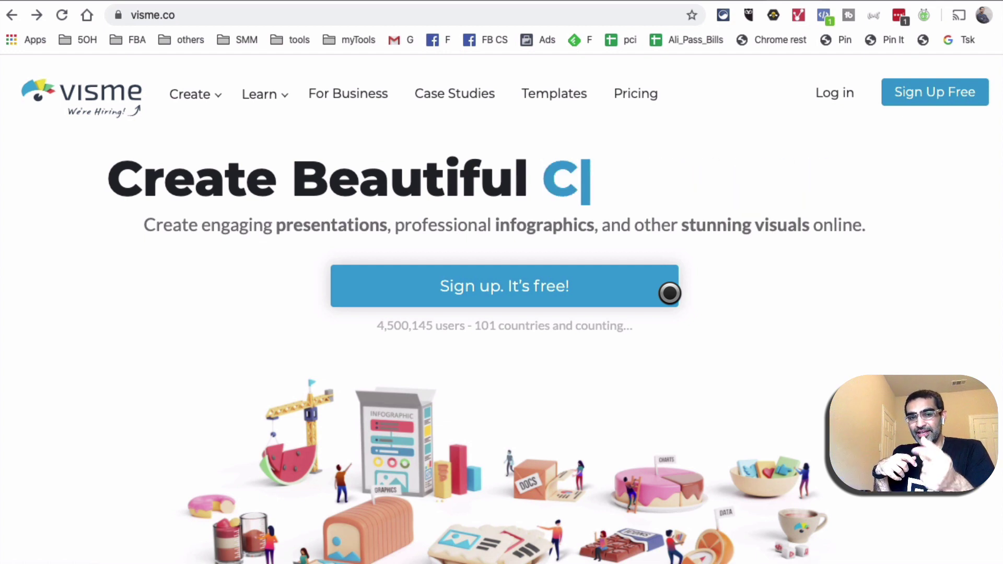
pyautogui.click(648, 97)
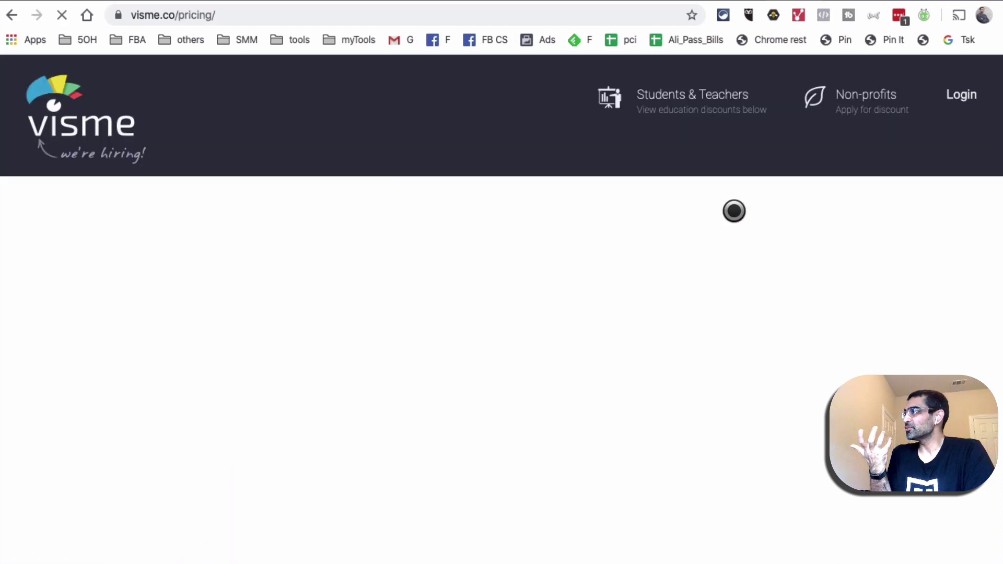
pyautogui.scroll(-3, 775, 319)
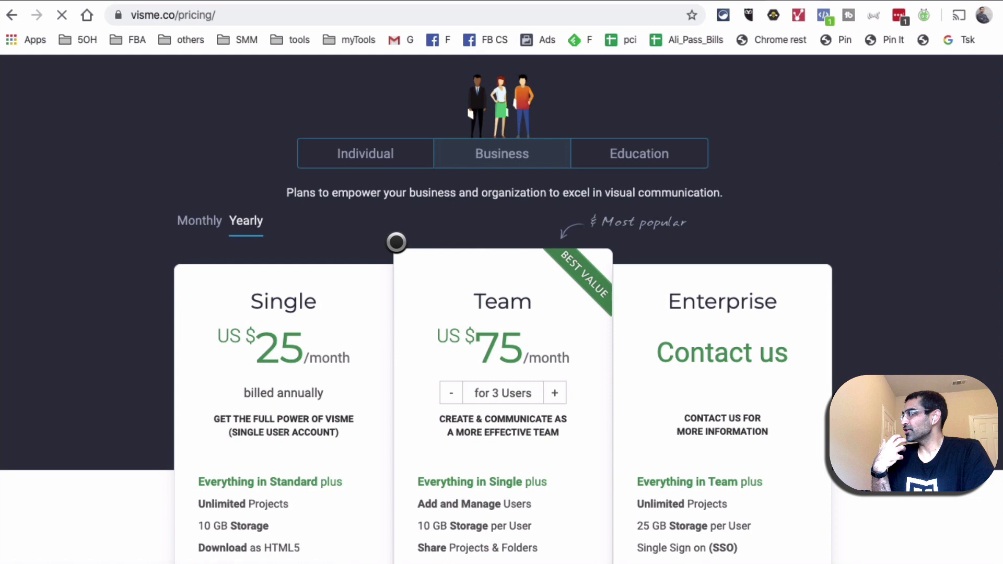
pyautogui.click(365, 152)
# - Highlight the Basic plan's feature list, then head back to the Visme home site
pyautogui.scroll(-10, 415, 259)
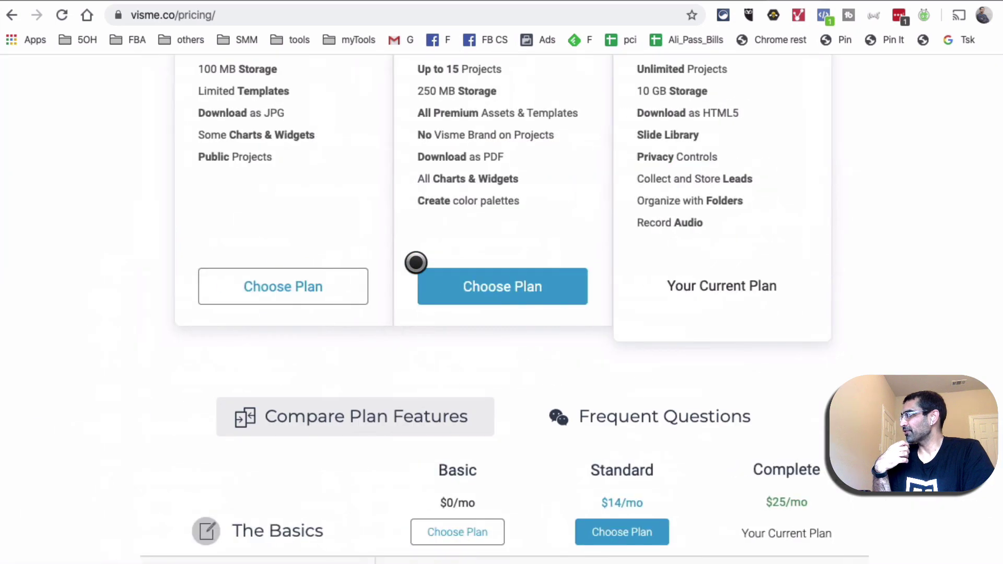
pyautogui.scroll(5, 416, 235)
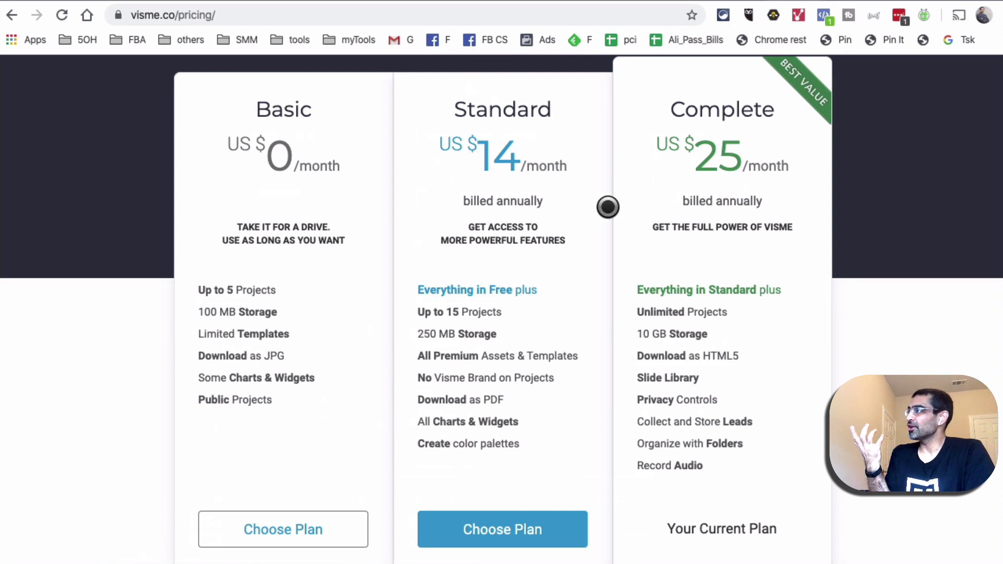
pyautogui.moveTo(204, 283); pyautogui.dragTo(311, 400)
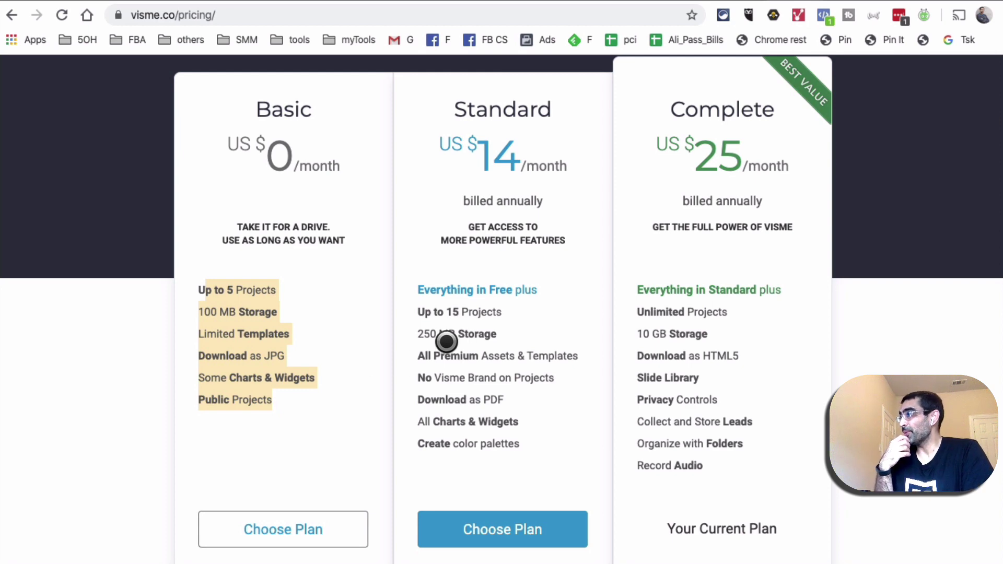
pyautogui.scroll(6, 465, 330)
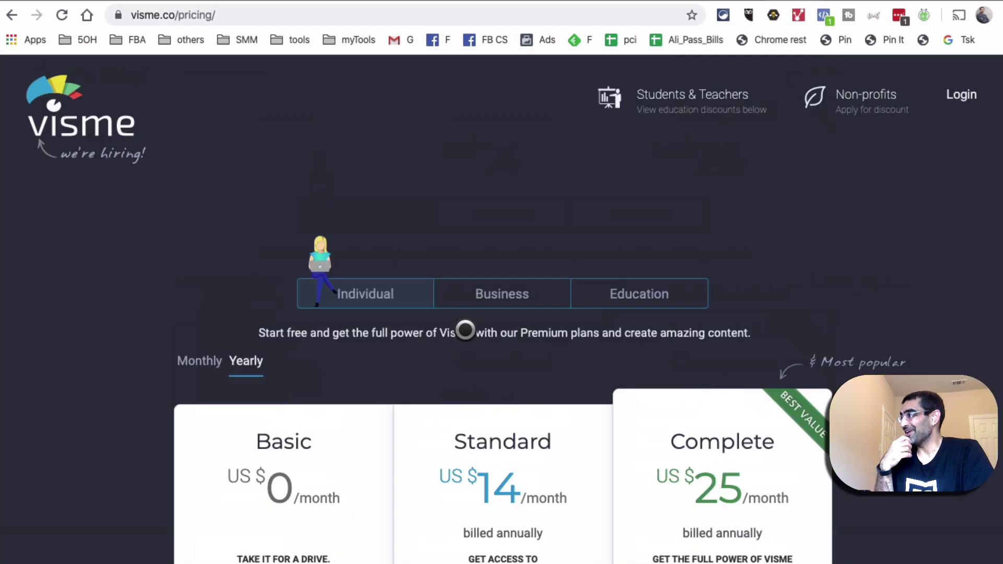
pyautogui.click(97, 115)
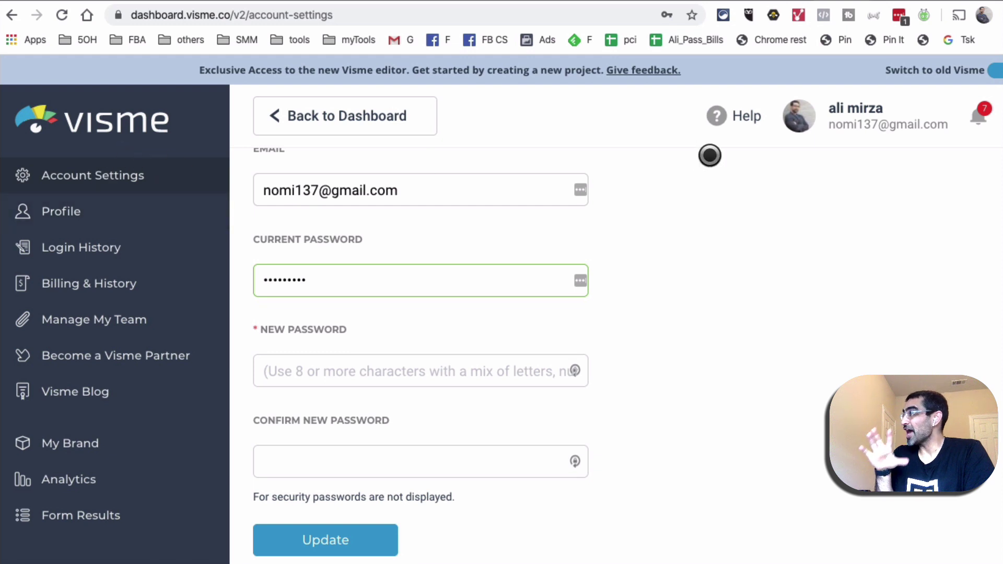
# - Open and close the account menu, then load dashboard.visme.co from the address bar
pyautogui.click(869, 122)
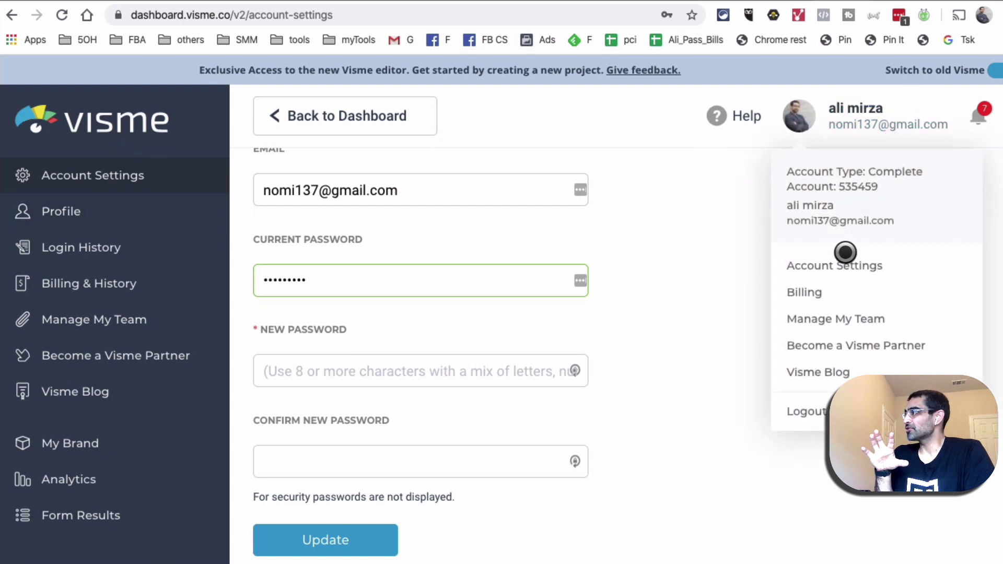
pyautogui.click(703, 264)
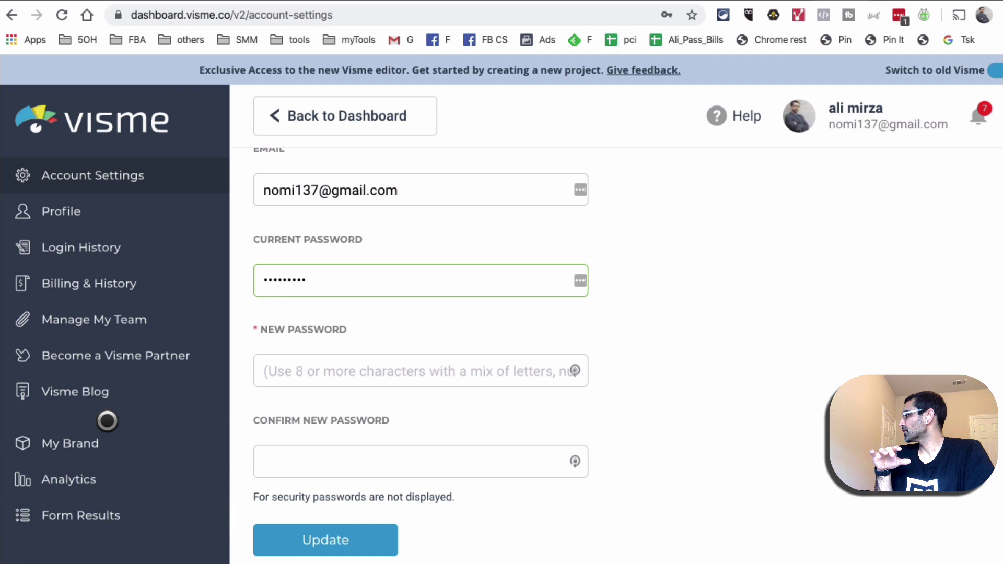
pyautogui.moveTo(240, 15); pyautogui.dragTo(506, 38)
pyautogui.press('BackSpace')
pyautogui.press('Return')
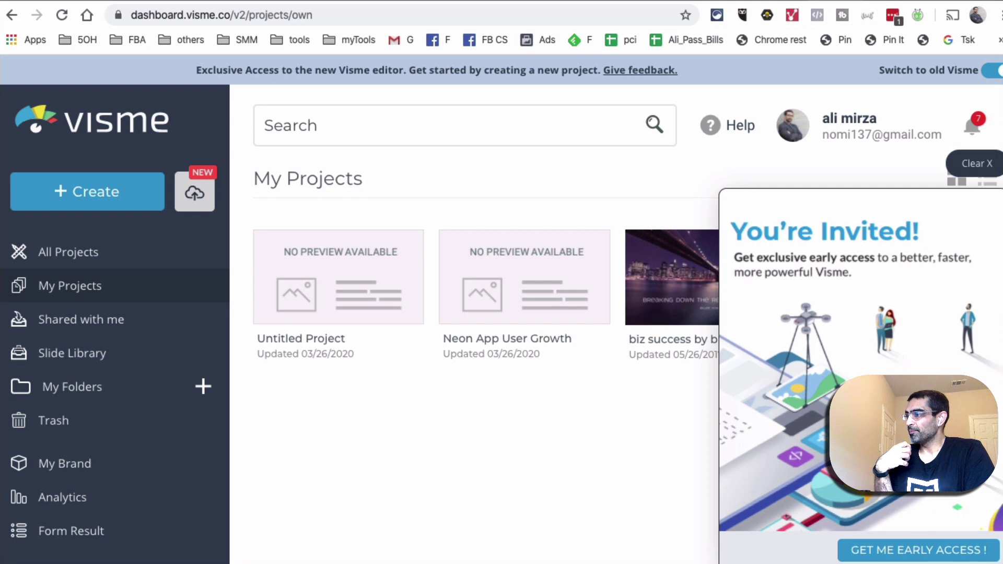
# - Dismiss the 'You're Invited!' early-access pop-up to uncover the three saved projects
pyautogui.click(723, 501)
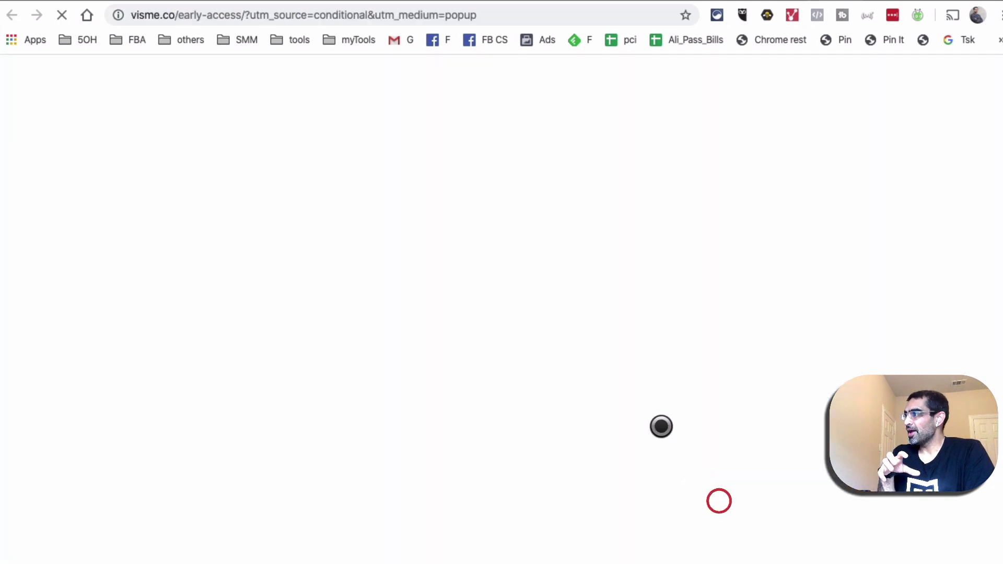
pyautogui.click(851, 63)
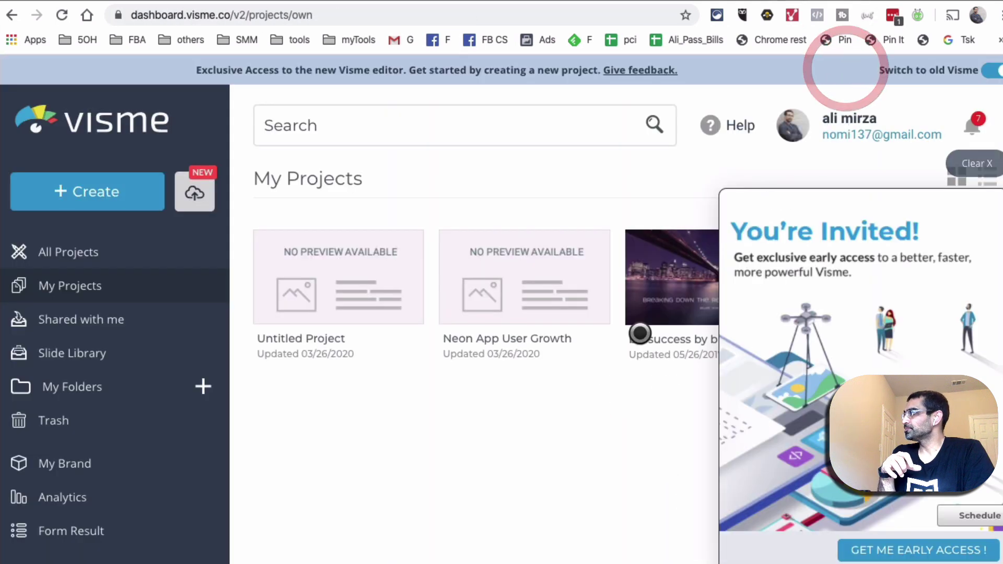
pyautogui.click(590, 438)
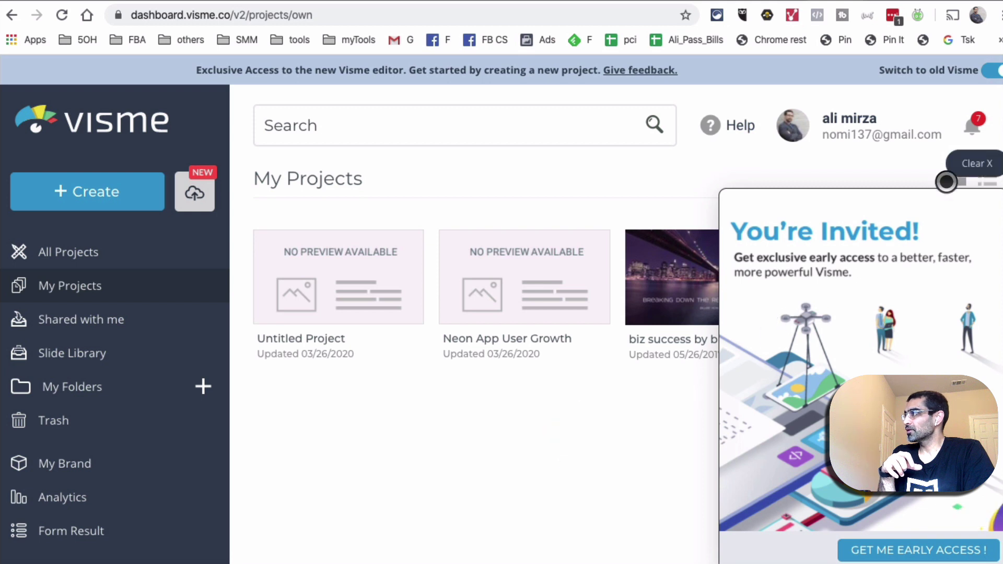
pyautogui.click(947, 181)
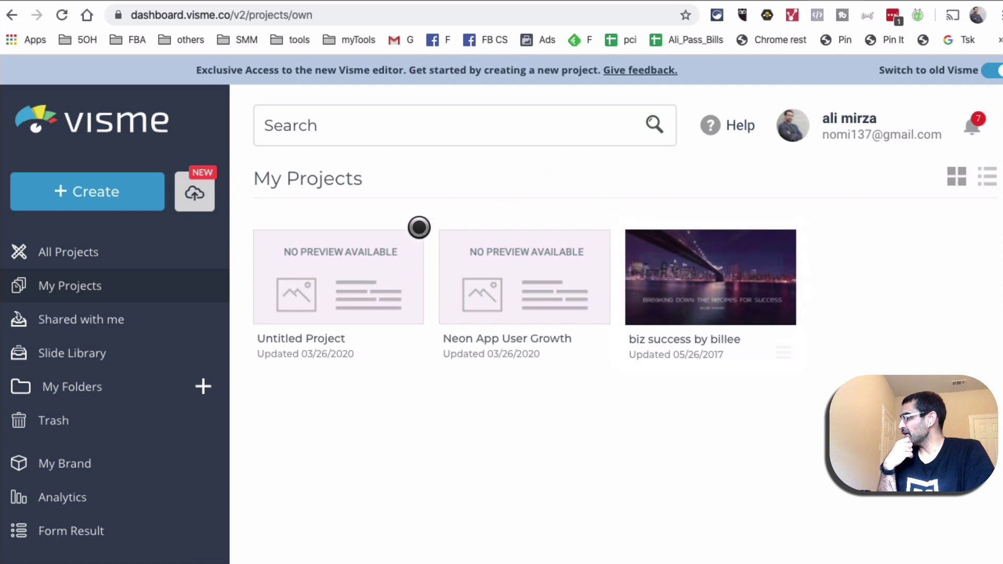
pyautogui.moveTo(502, 319)
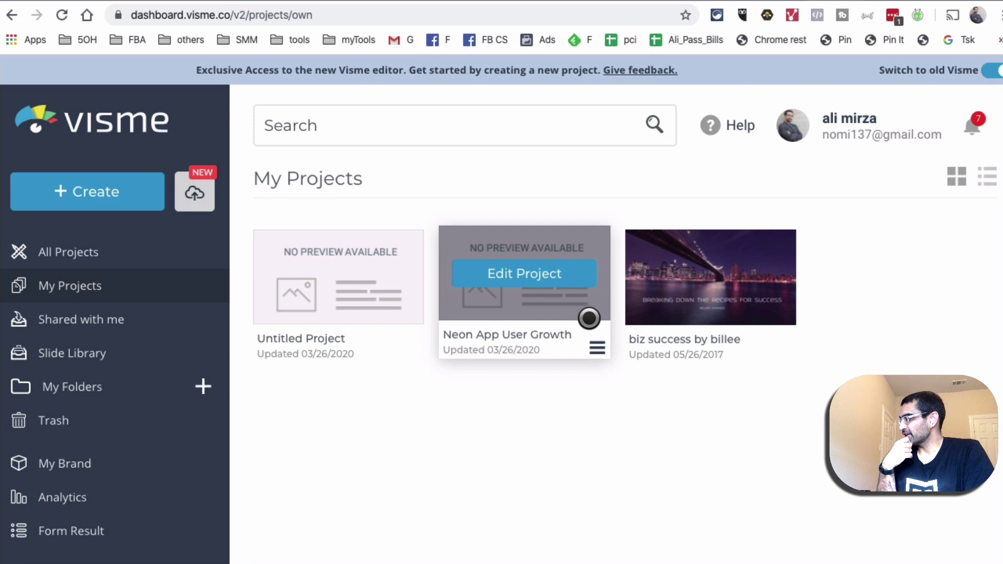
pyautogui.click(497, 307)
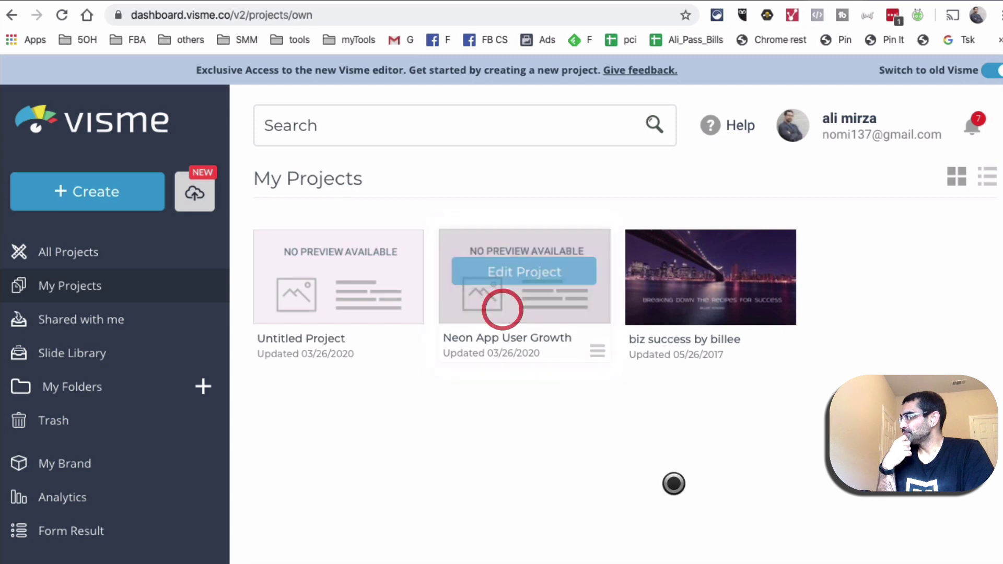
pyautogui.click(543, 273)
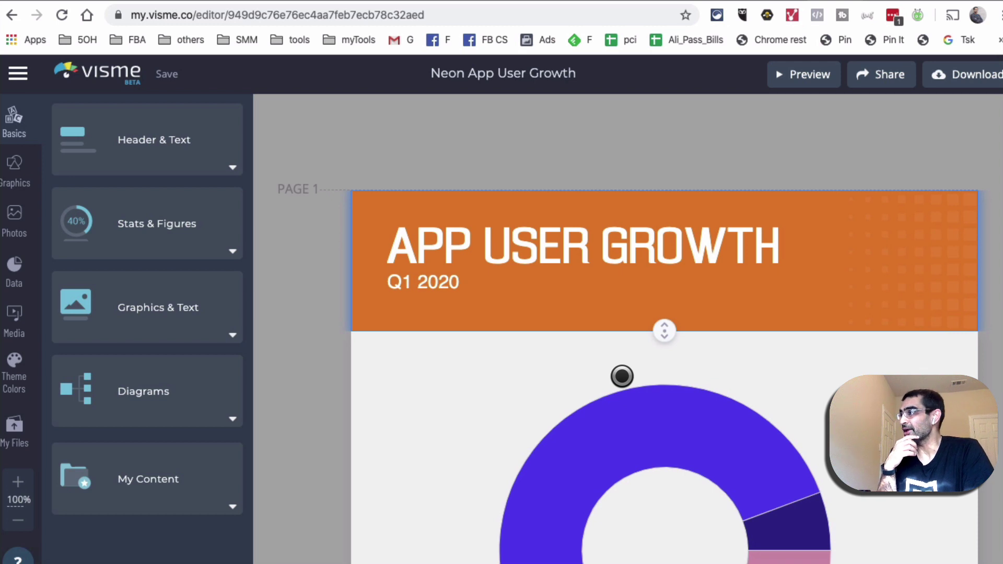
pyautogui.click(622, 376)
pyautogui.scroll(-1, 638, 378)
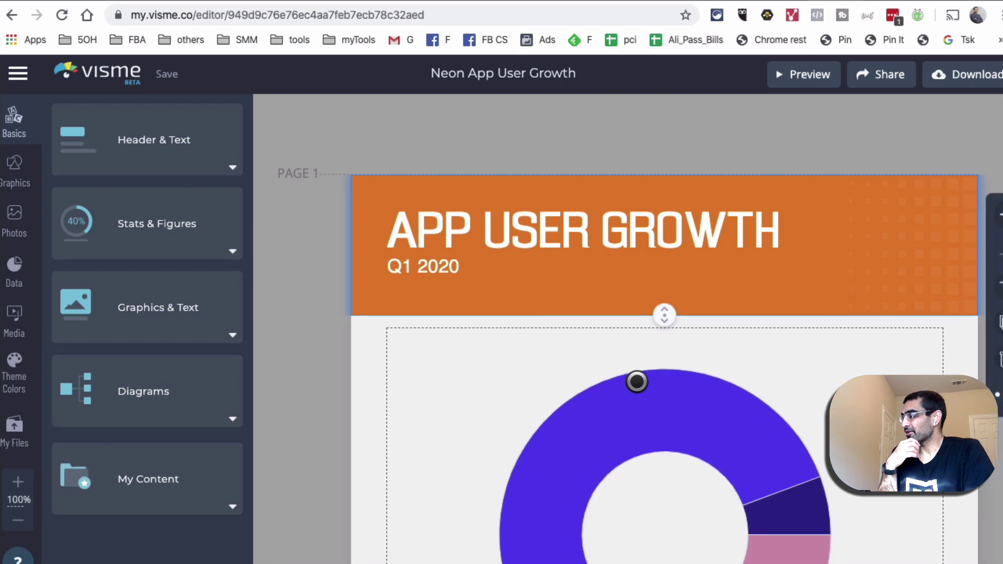
pyautogui.scroll(-1, 637, 382)
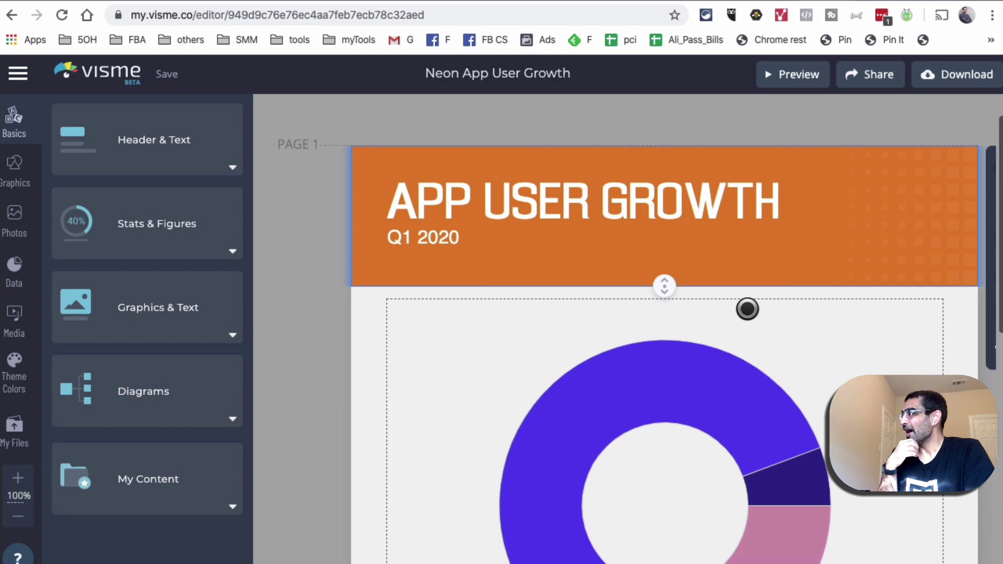
pyautogui.scroll(-3, 750, 309)
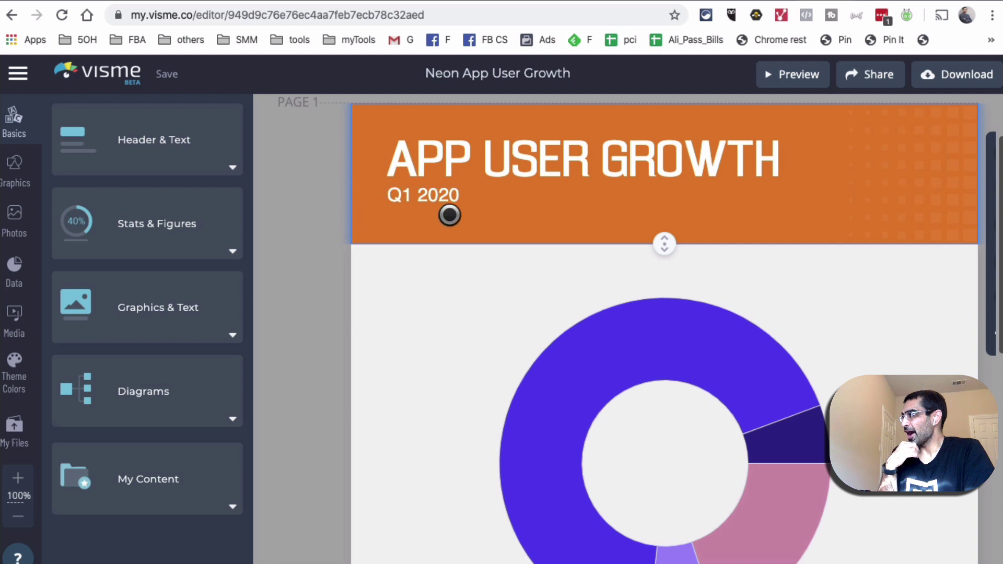
pyautogui.scroll(-10, 632, 340)
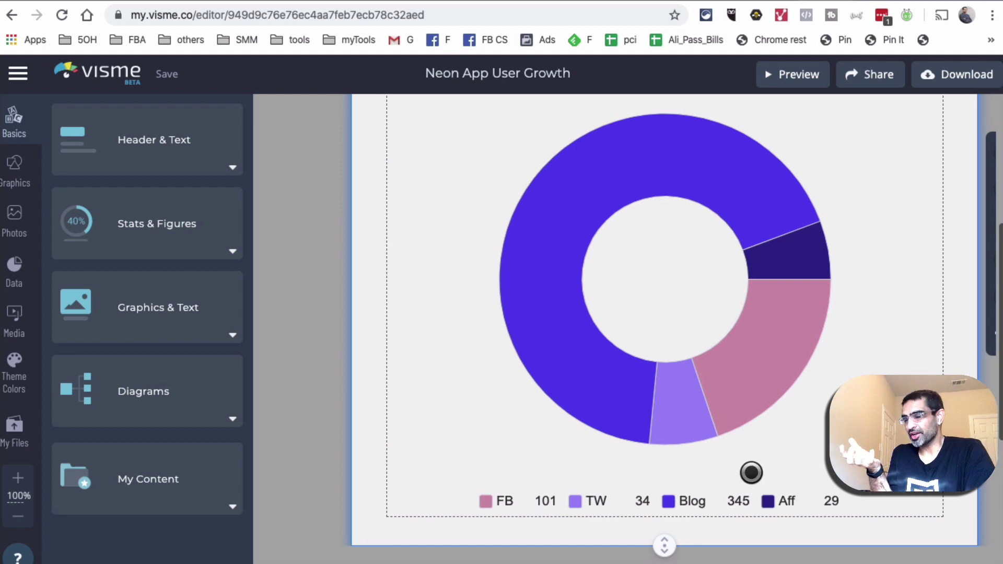
pyautogui.scroll(3, 822, 491)
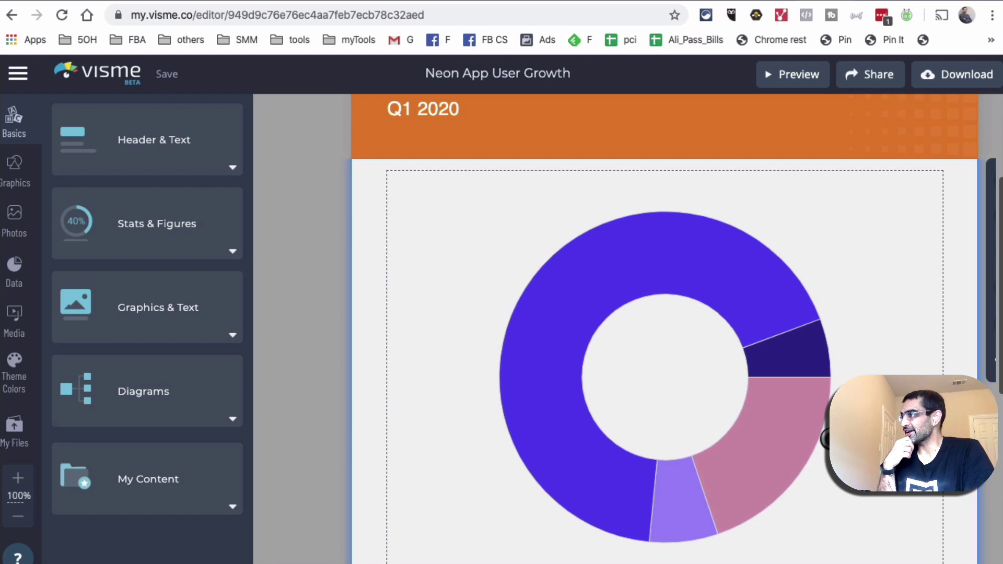
pyautogui.scroll(3, 824, 438)
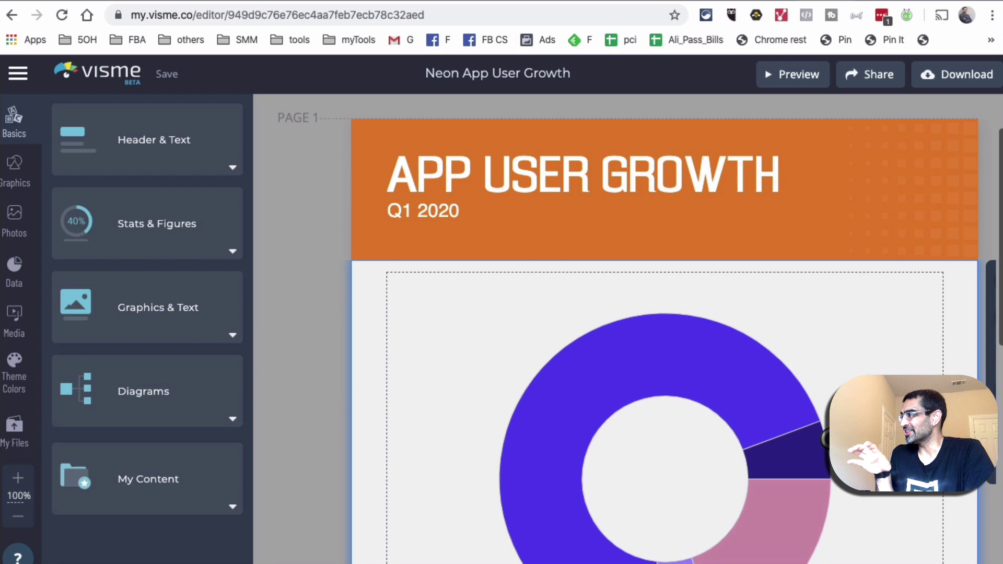
pyautogui.scroll(-3, 820, 443)
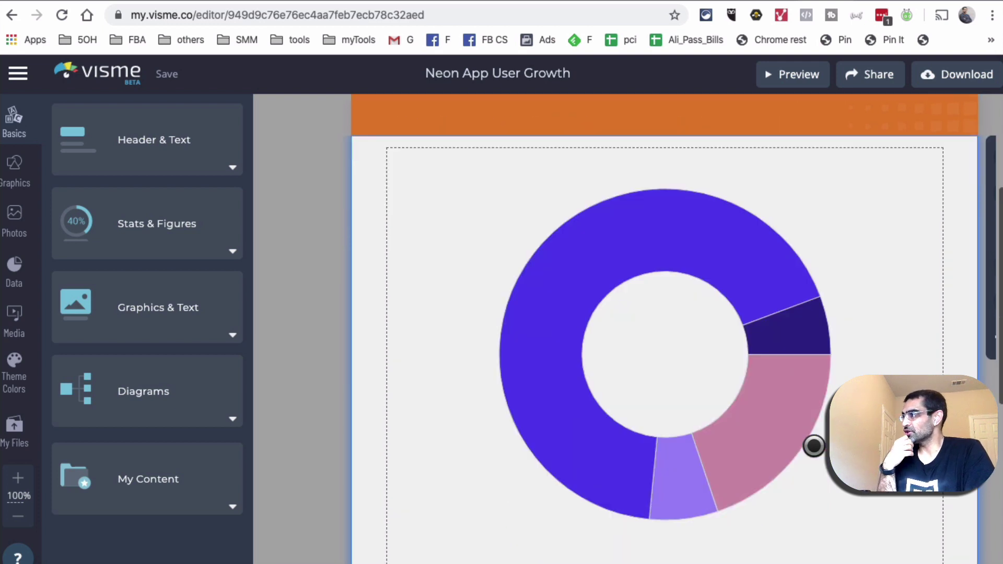
pyautogui.scroll(4, 816, 446)
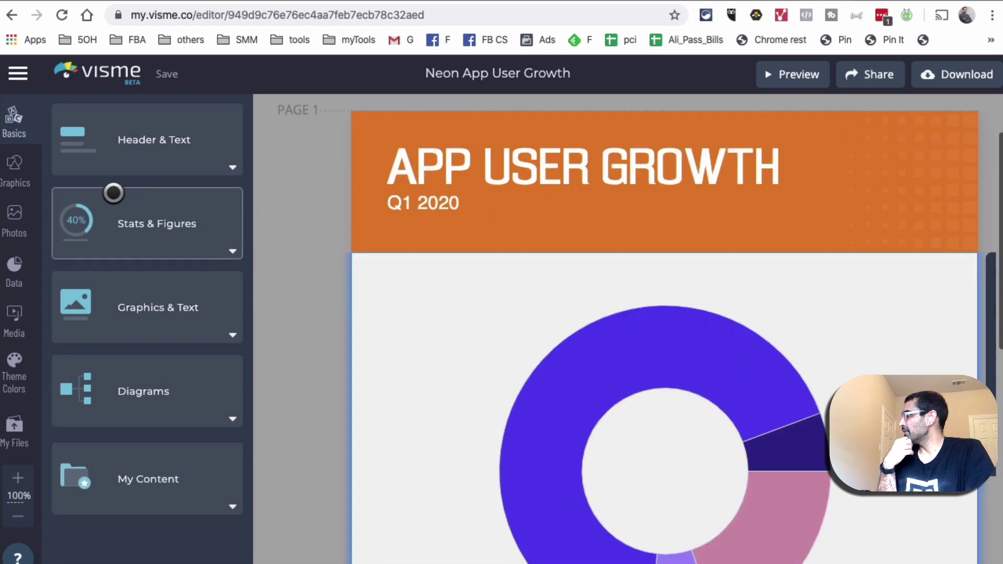
pyautogui.click(11, 15)
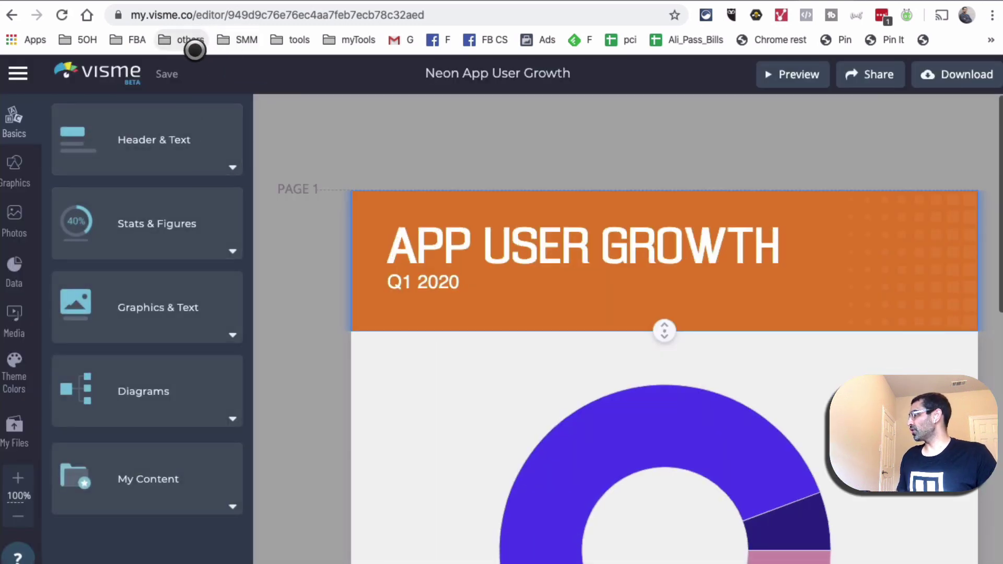
# - Go Back to Dashboard from the project menu and start a new project with Create
pyautogui.click(18, 71)
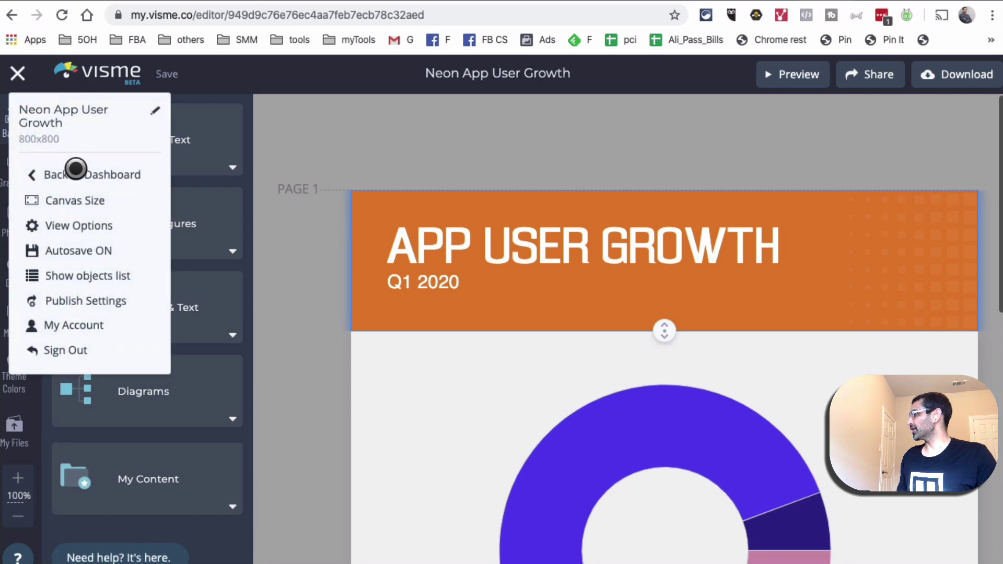
pyautogui.click(99, 176)
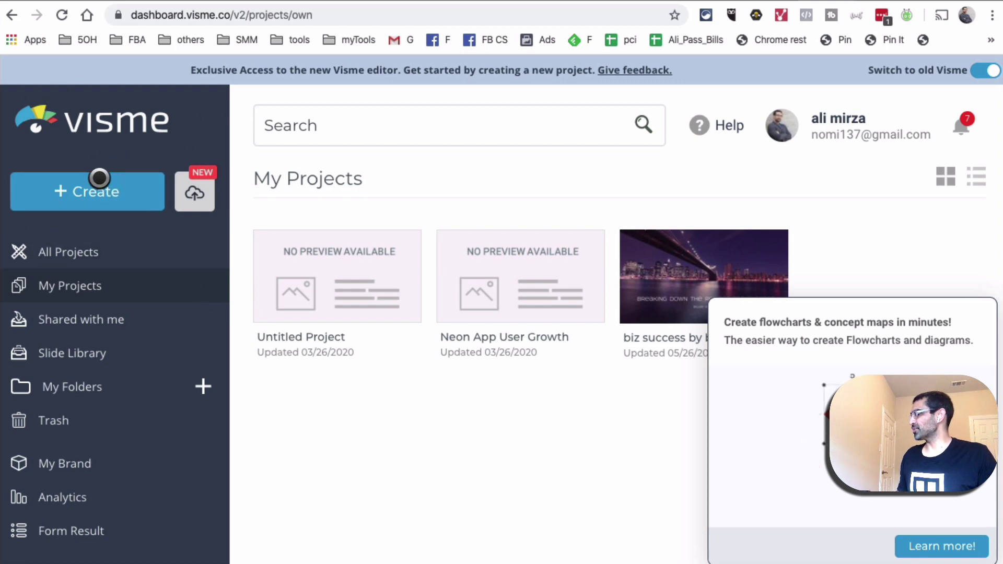
pyautogui.click(86, 193)
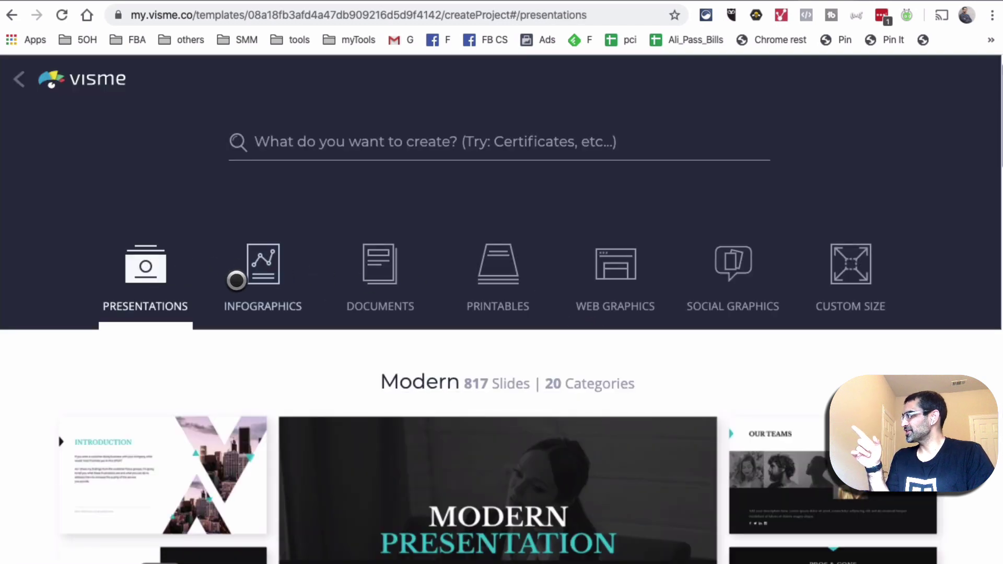
# - Browse the Infographics, Documents, Printables, Web Graphics, Social Graphics and Custom Size categories
pyautogui.click(262, 267)
pyautogui.scroll(-1, 581, 358)
pyautogui.scroll(-2, 581, 358)
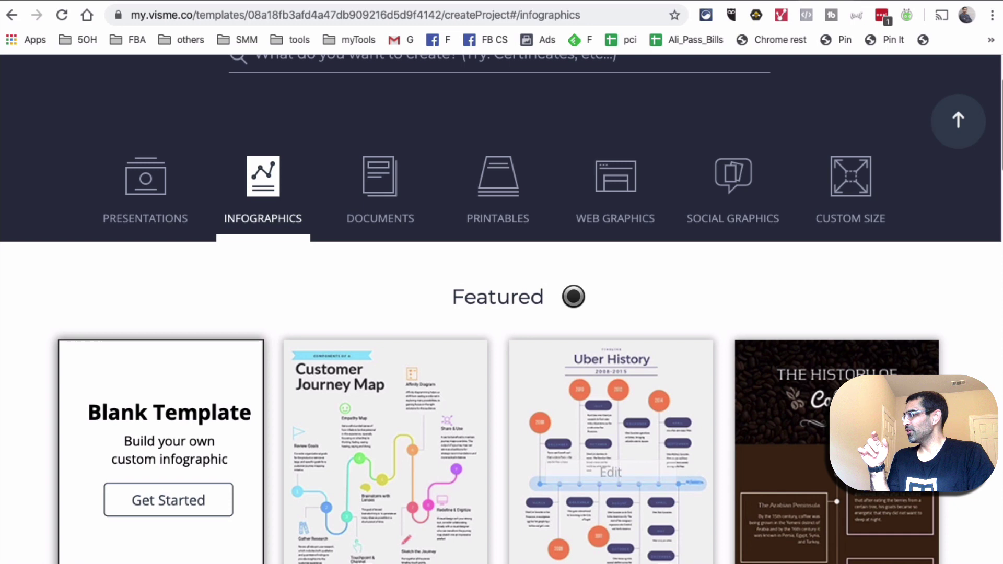
pyautogui.click(376, 175)
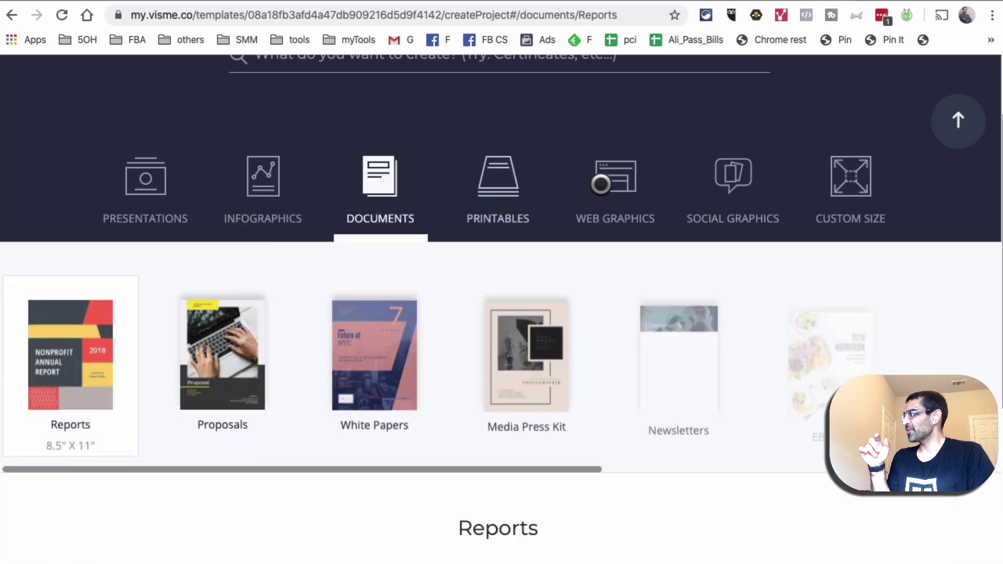
pyautogui.click(523, 180)
pyautogui.click(615, 178)
pyautogui.click(742, 178)
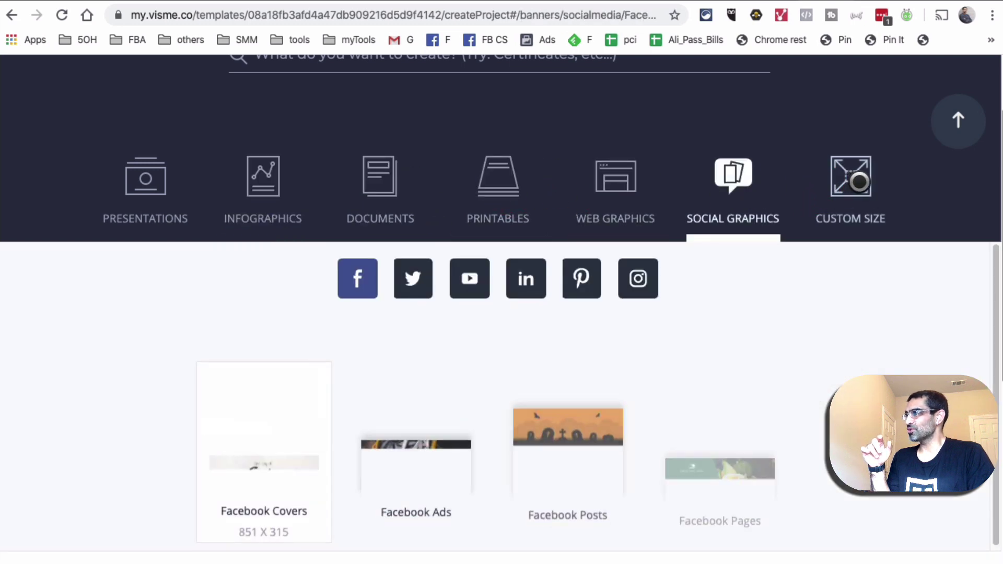
pyautogui.click(852, 180)
pyautogui.scroll(3, 854, 227)
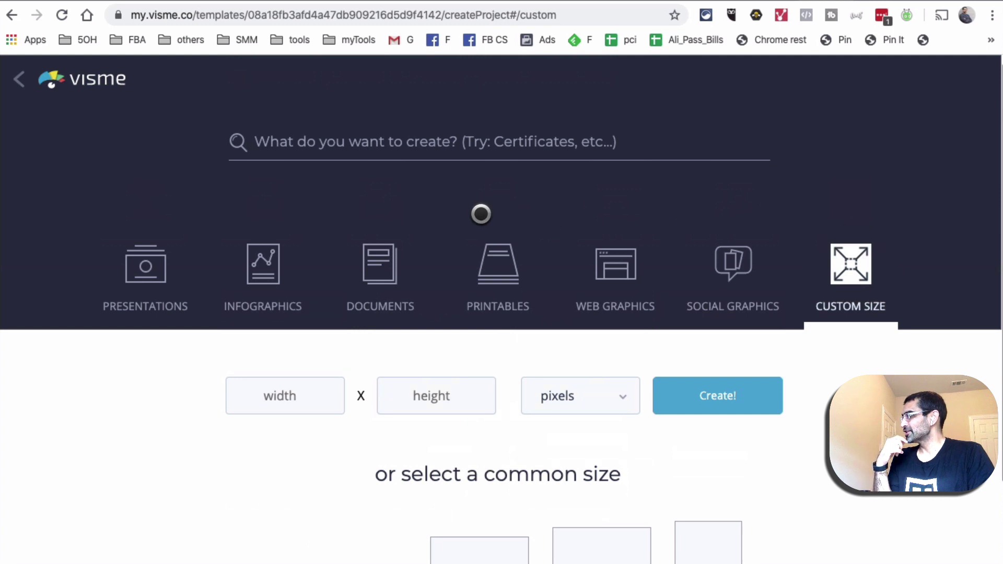
# - Return to Infographics and filter the templates to the How to category
pyautogui.click(281, 259)
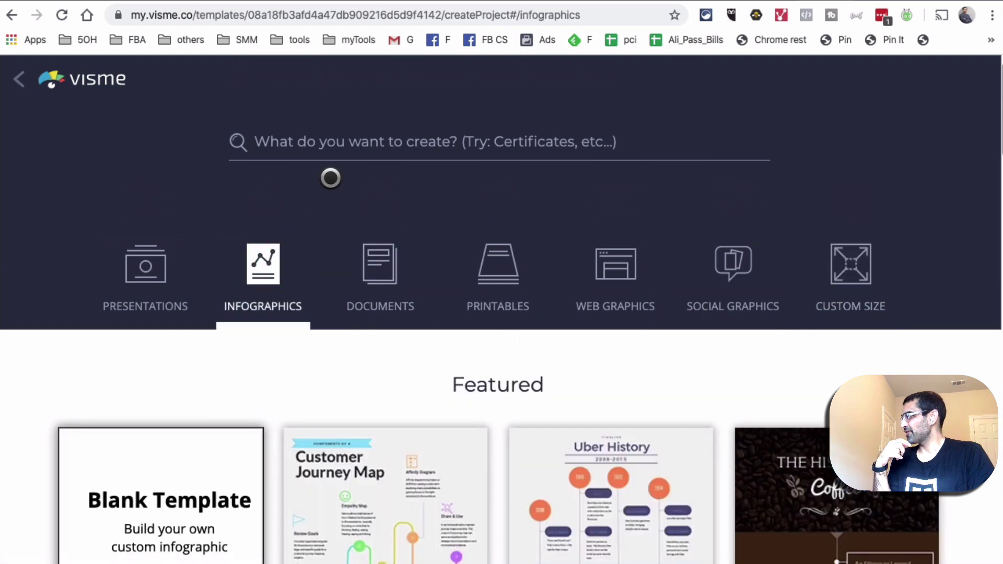
pyautogui.click(337, 141)
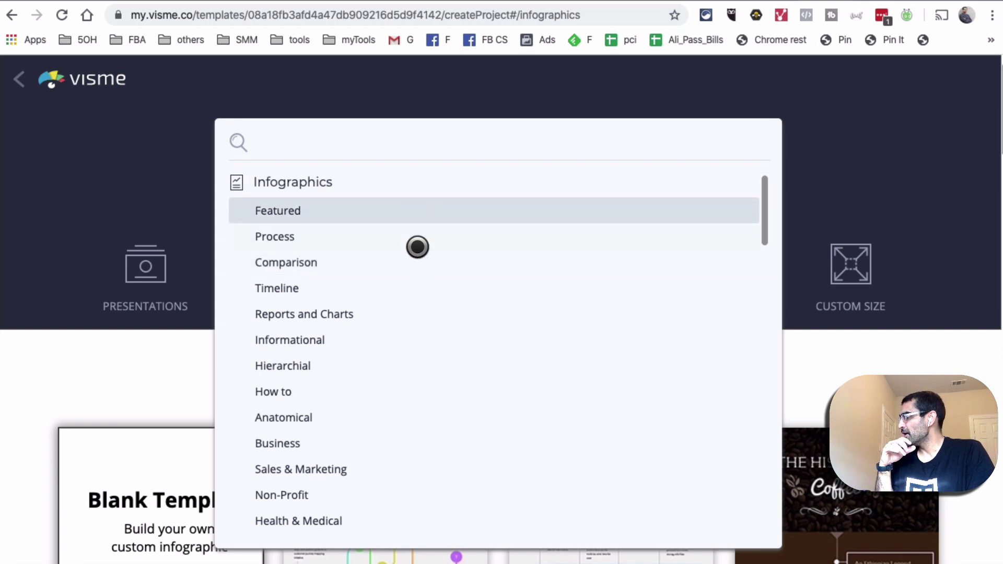
pyautogui.scroll(-3, 454, 417)
pyautogui.scroll(3, 462, 497)
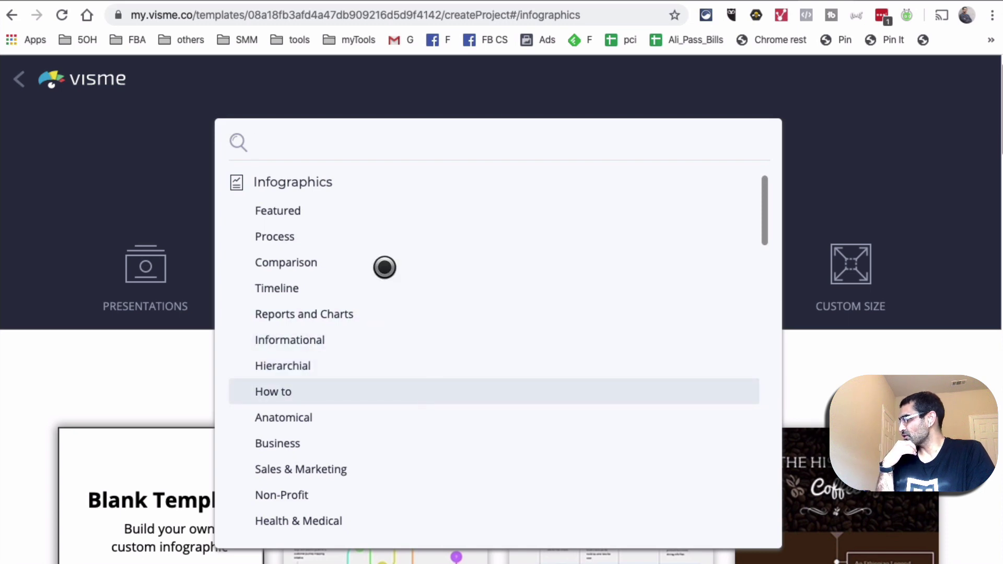
pyautogui.click(291, 390)
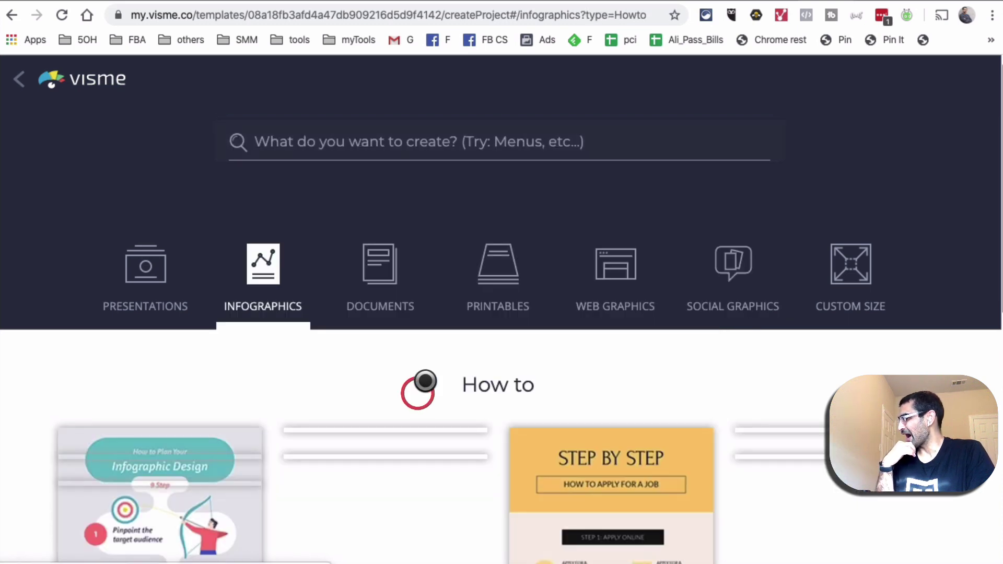
pyautogui.scroll(-2, 358, 313)
pyautogui.scroll(-4, 360, 318)
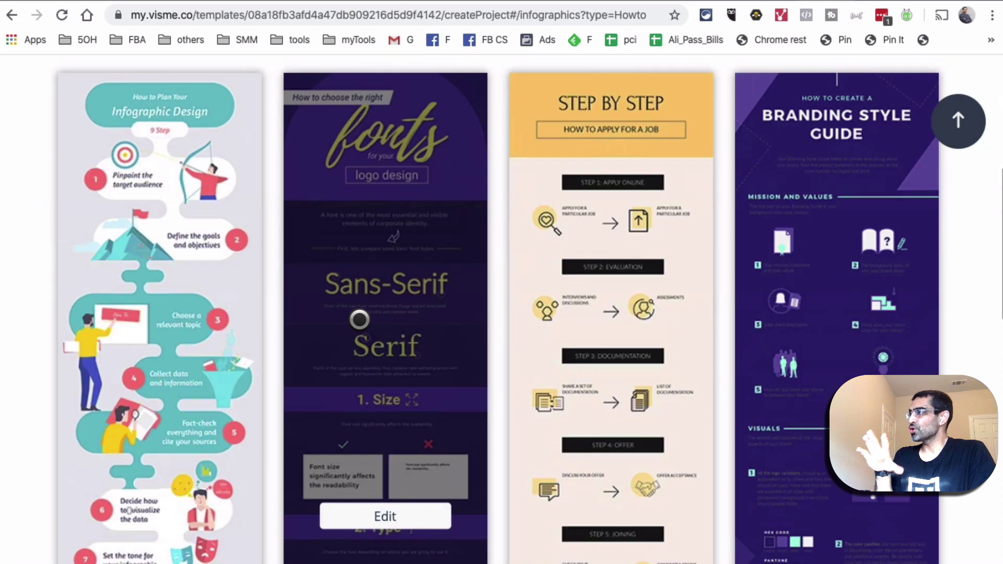
pyautogui.scroll(-1, 878, 318)
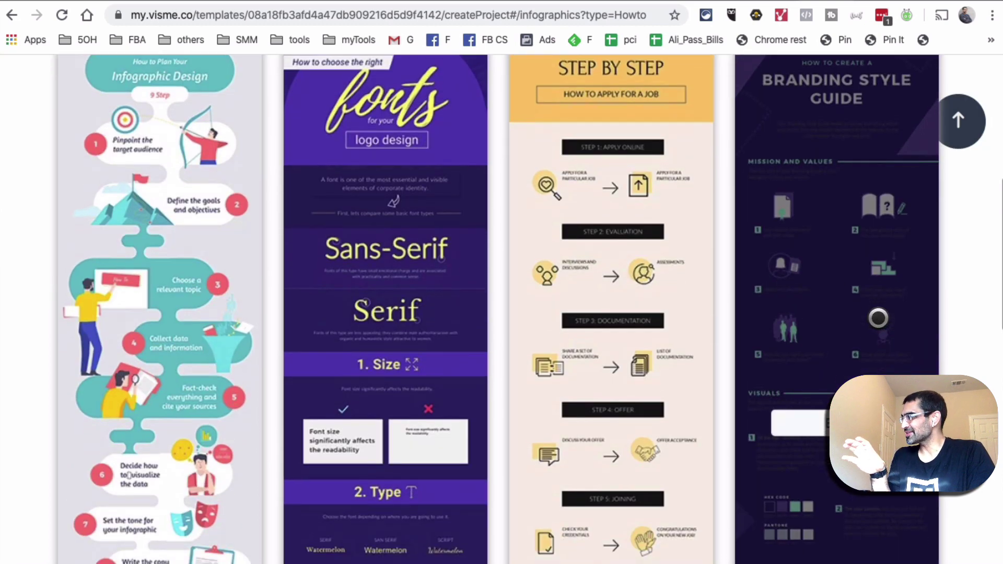
pyautogui.scroll(-4, 878, 318)
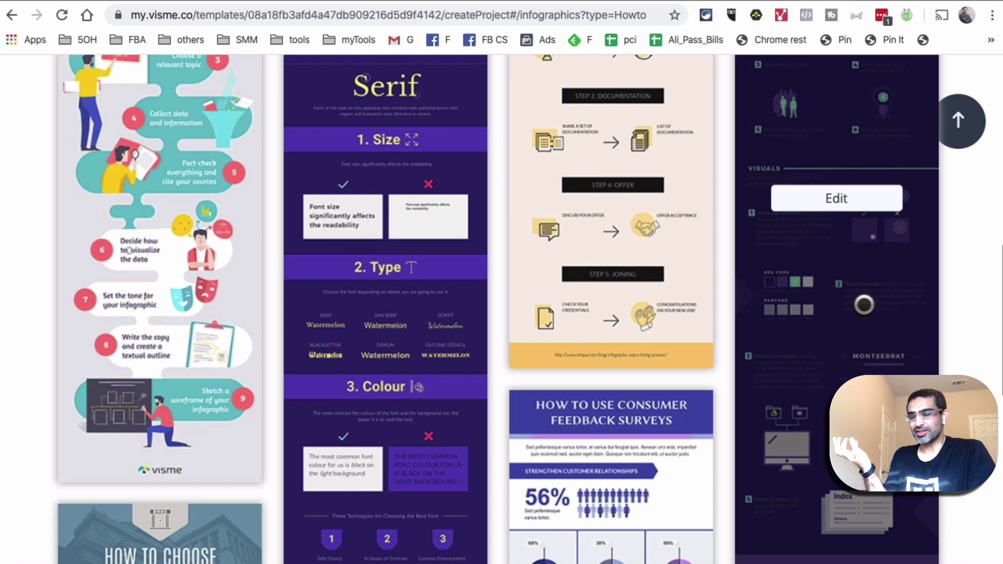
pyautogui.scroll(10, 532, 313)
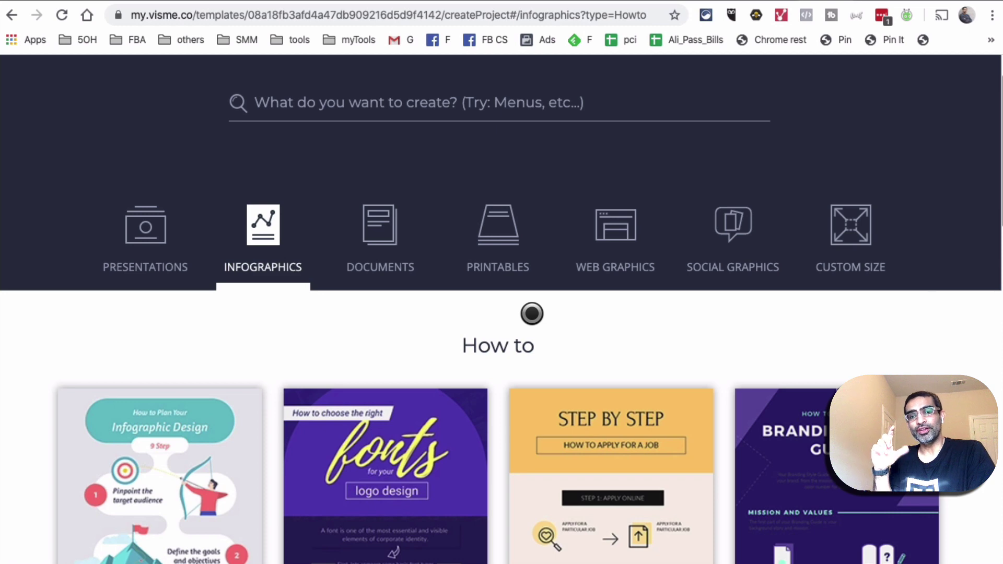
# - Filter infographics to Business and open the Report Users 2015-2016 template for editing
pyautogui.click(419, 106)
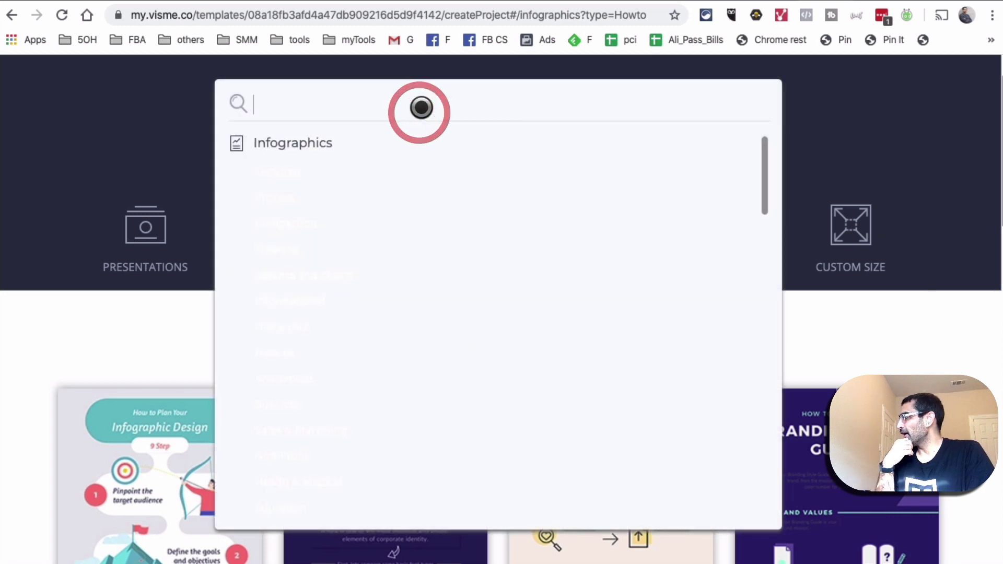
pyautogui.scroll(-1, 425, 366)
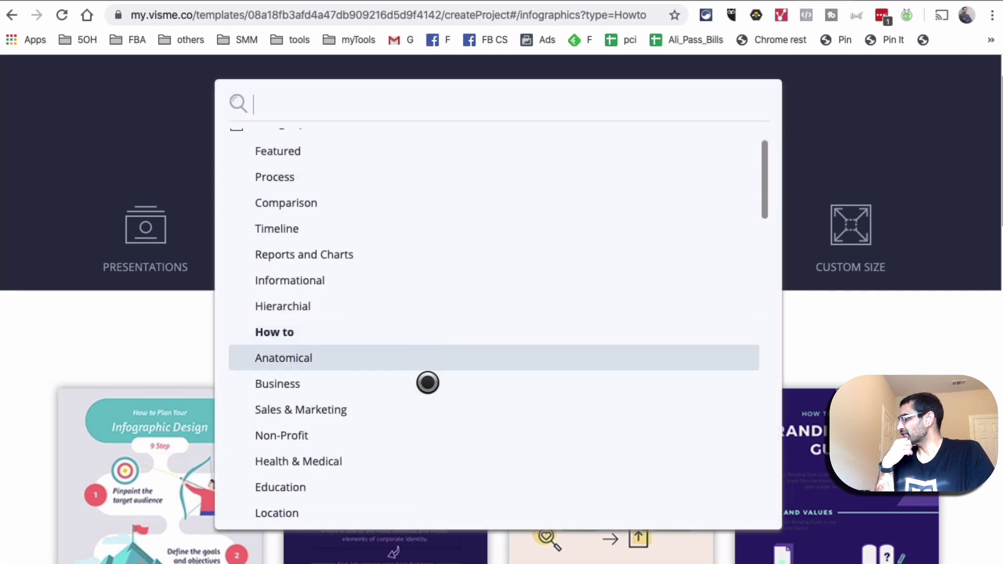
pyautogui.click(280, 382)
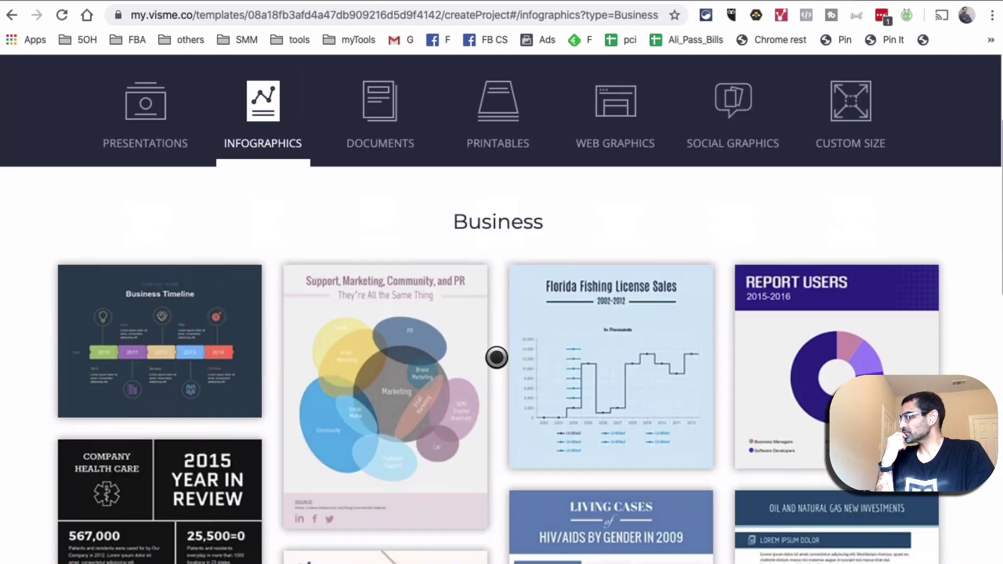
pyautogui.scroll(-3, 497, 357)
pyautogui.moveTo(862, 168)
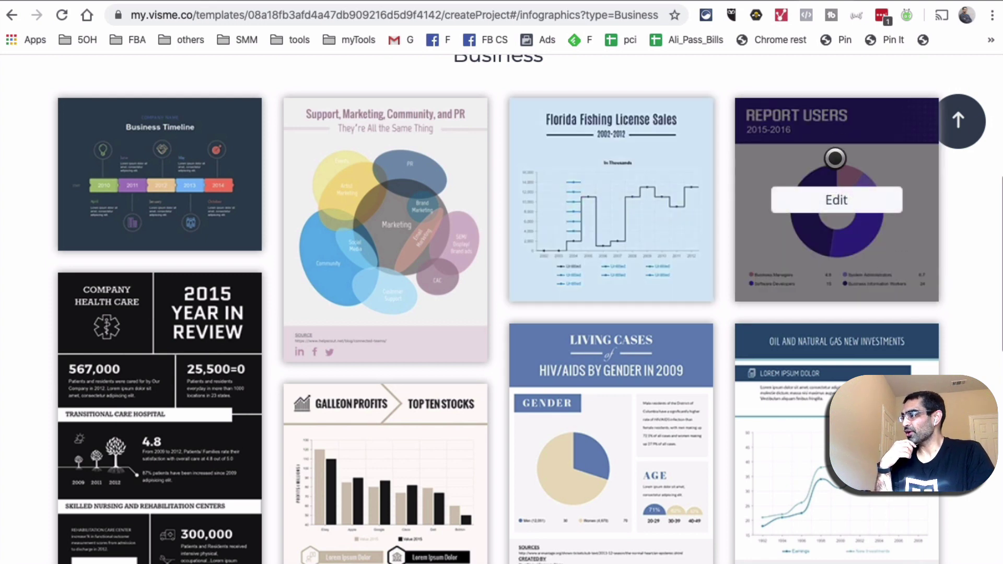
pyautogui.click(842, 204)
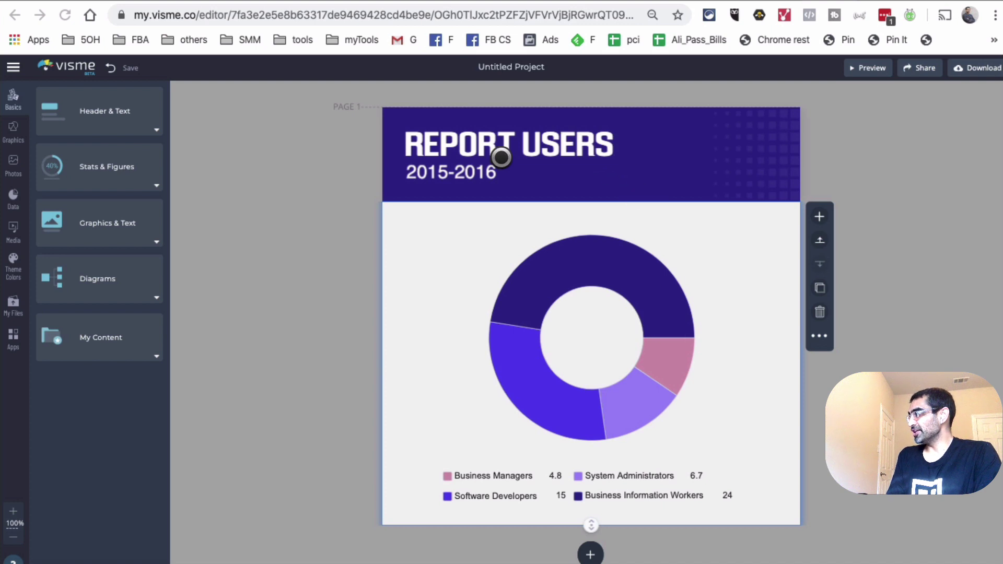
# - Give the report's header band an orange background
pyautogui.click(529, 193)
pyautogui.click(415, 193)
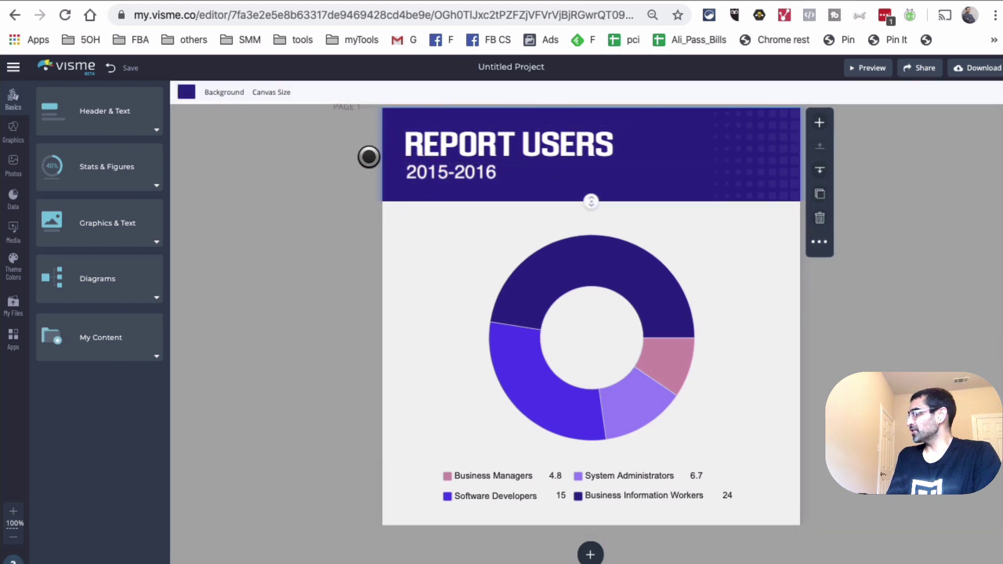
pyautogui.click(187, 92)
pyautogui.click(276, 141)
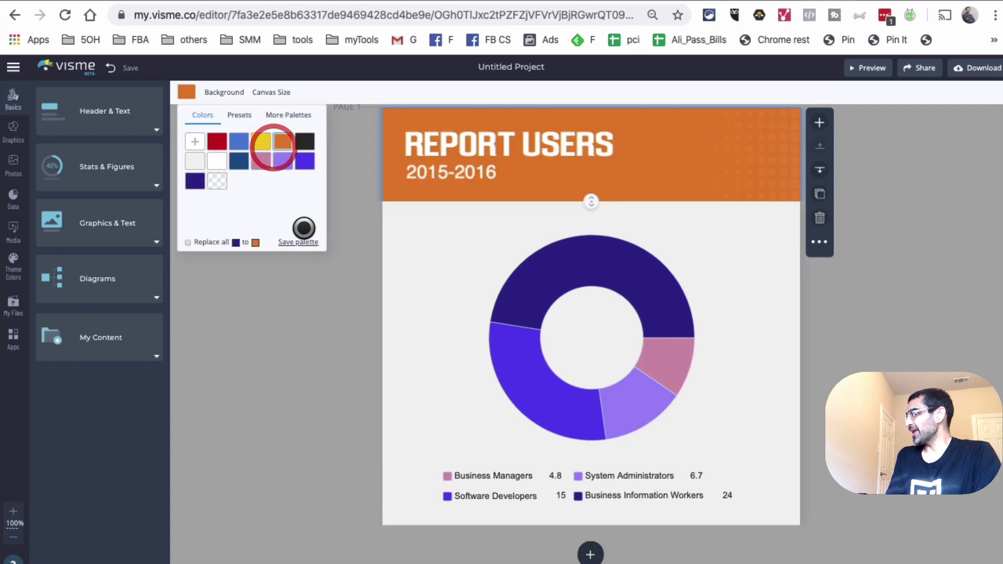
pyautogui.click(332, 298)
# - Replace the REPORT USERS headline with USER GROWTH
pyautogui.click(452, 140)
pyautogui.click(452, 140)
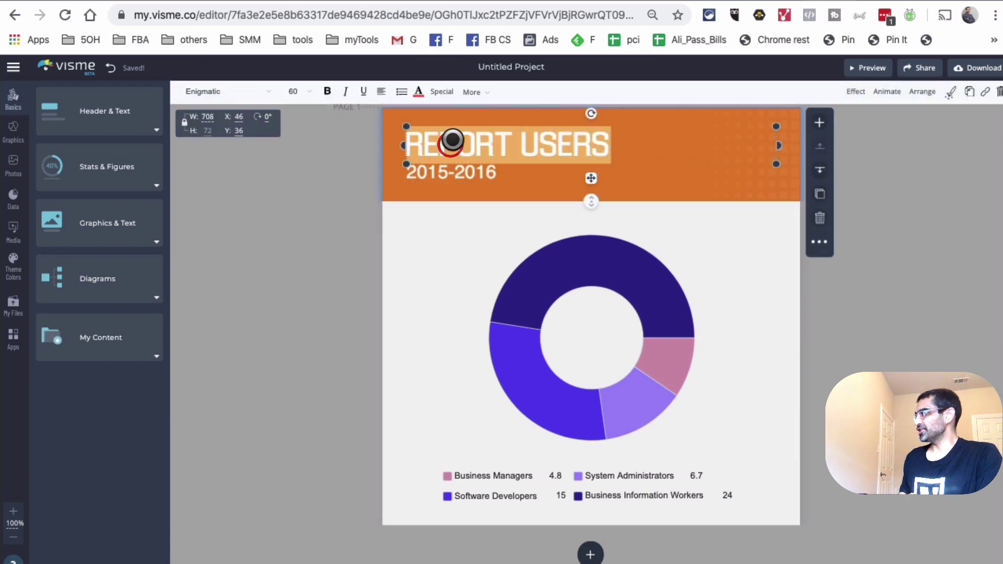
pyautogui.write('UER')
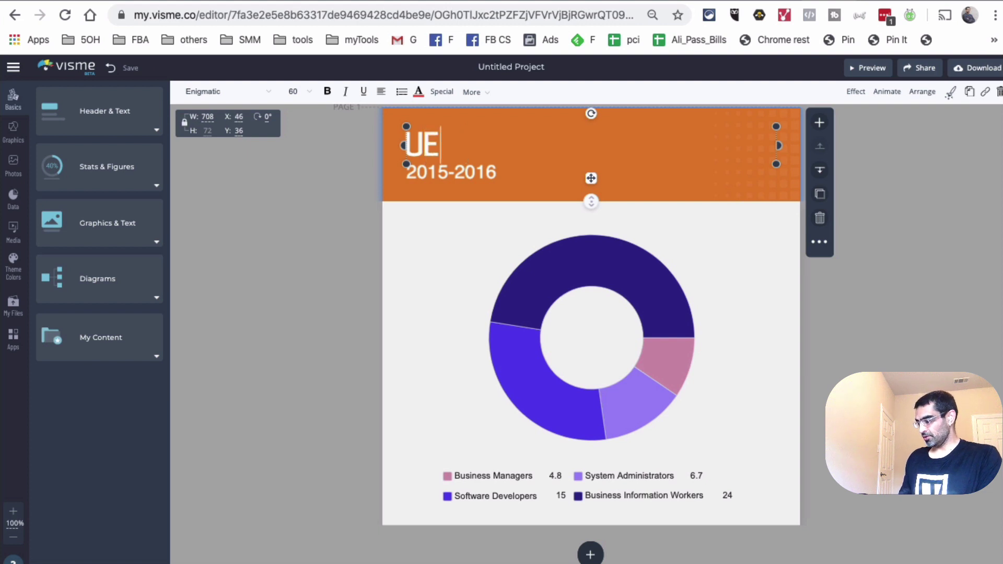
pyautogui.press('BackSpace')
pyautogui.press('BackSpace')
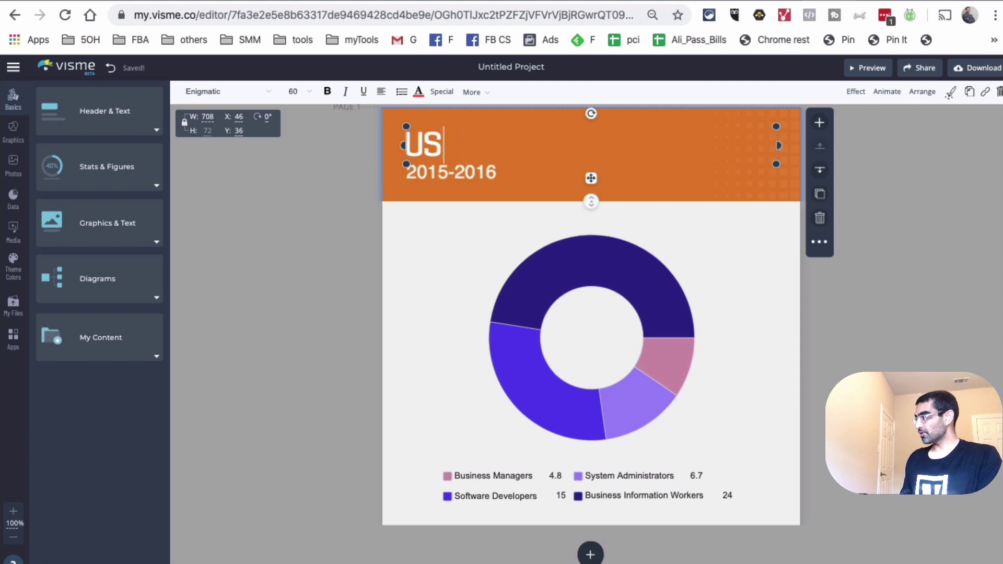
pyautogui.write('SER')
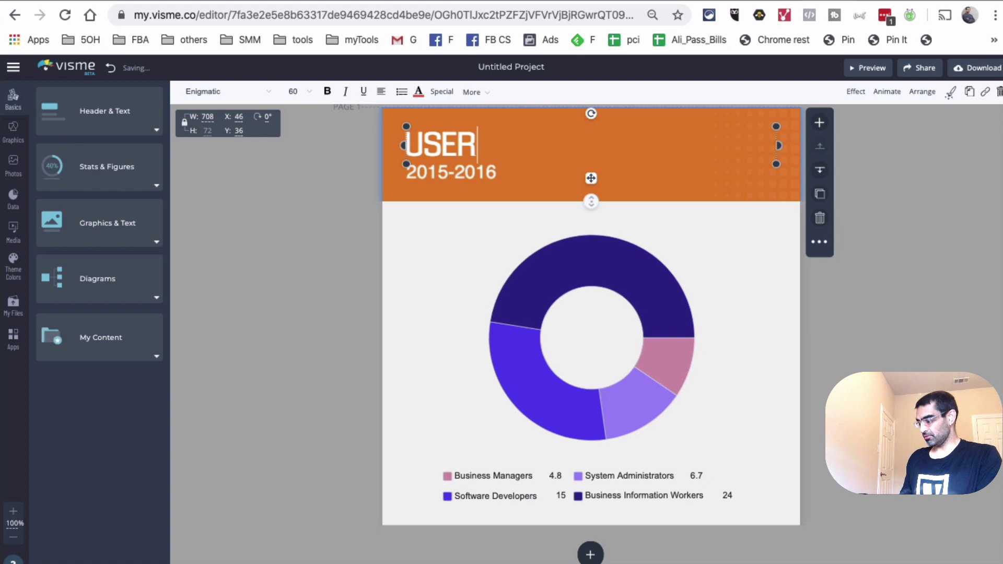
pyautogui.write(' GROWTH')
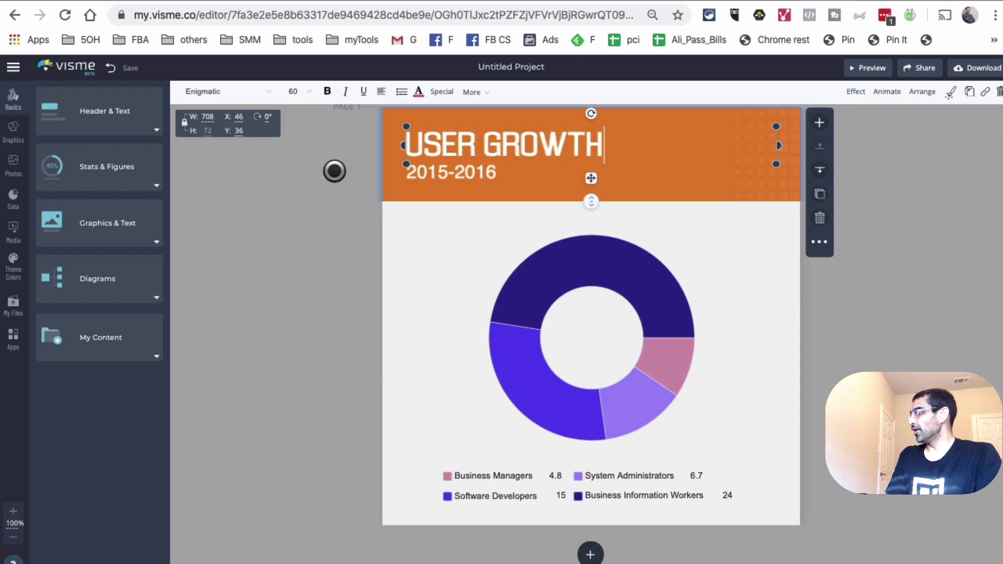
pyautogui.click(422, 186)
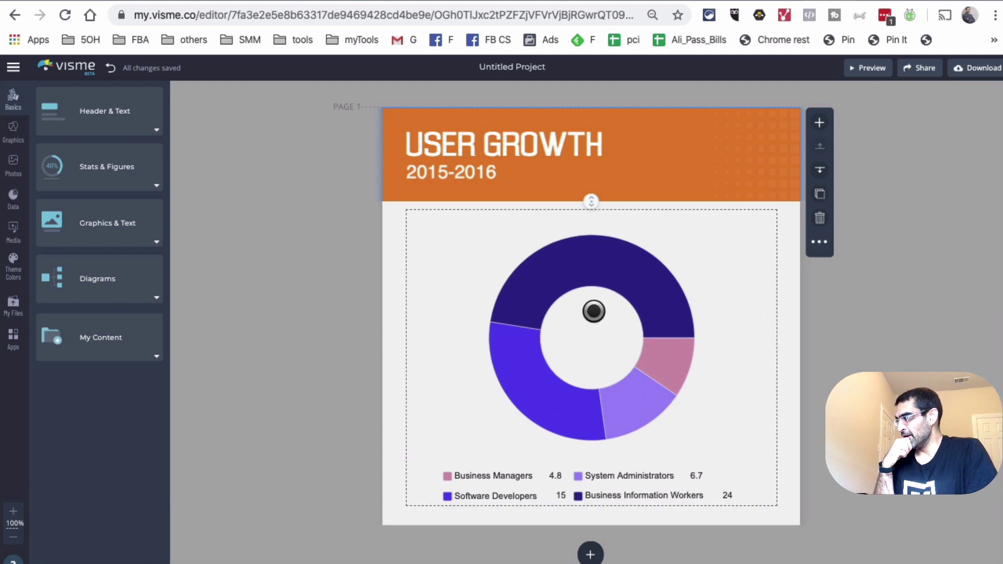
# - In the donut chart's data, rename the row 1 labels to FB, Li, Blog and Tw
pyautogui.click(636, 364)
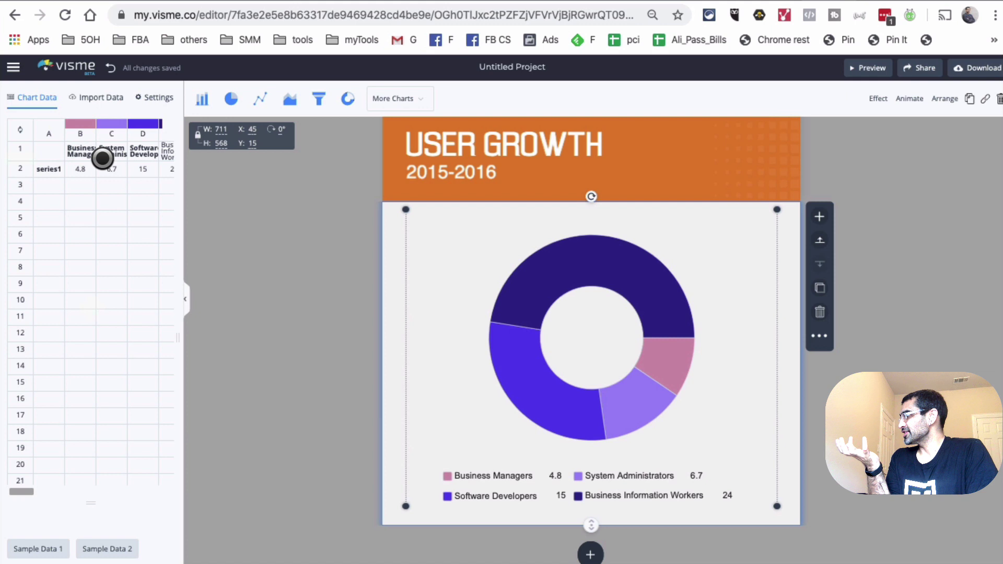
pyautogui.click(81, 153)
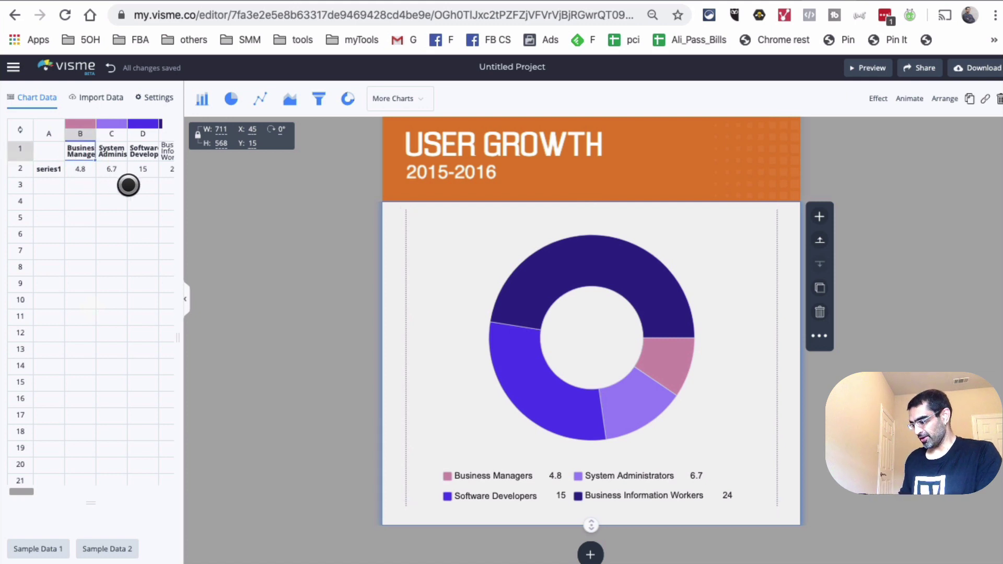
pyautogui.write('FB')
pyautogui.press('Tab')
pyautogui.write('Li')
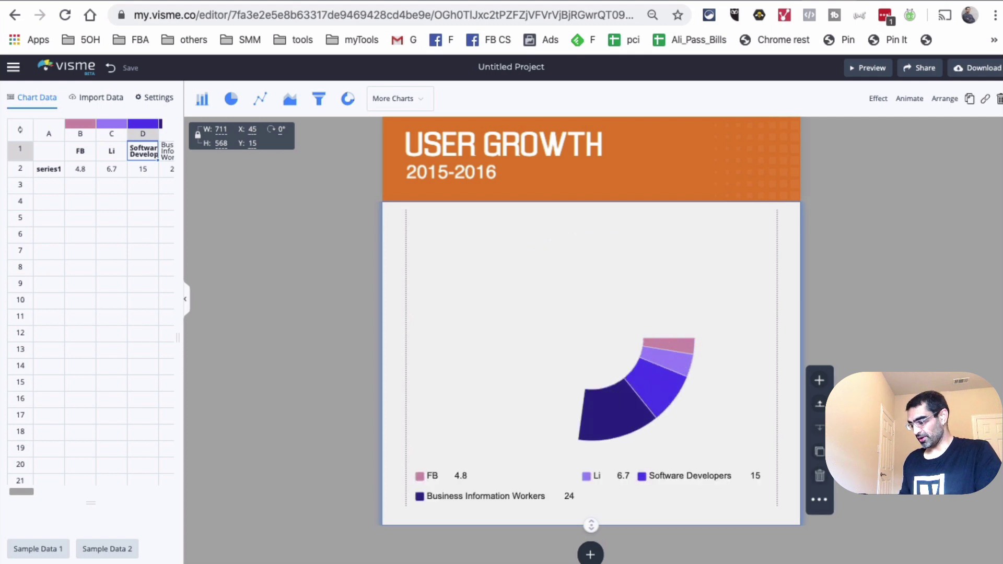
pyautogui.write('Blog')
pyautogui.press('Tab')
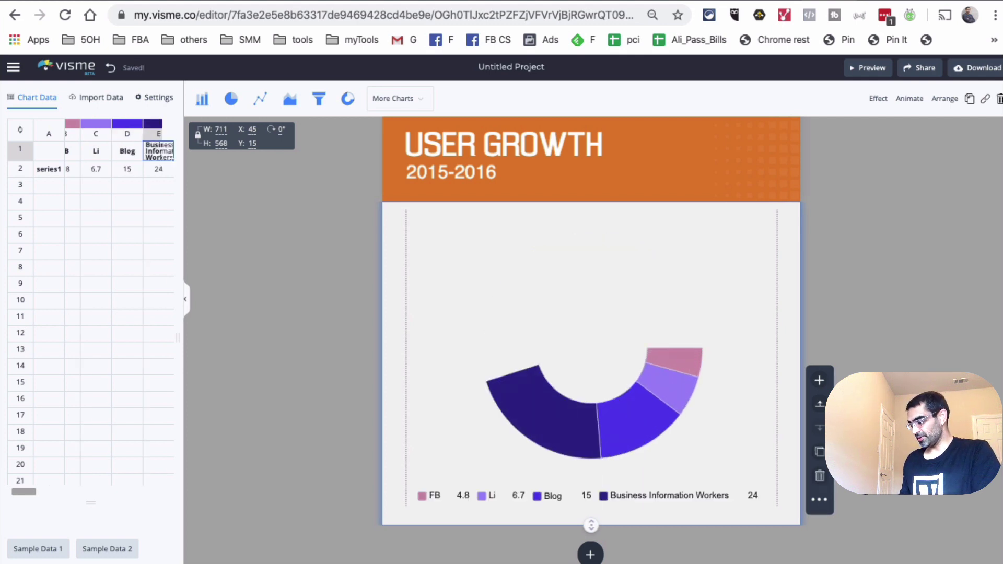
pyautogui.write('Tw')
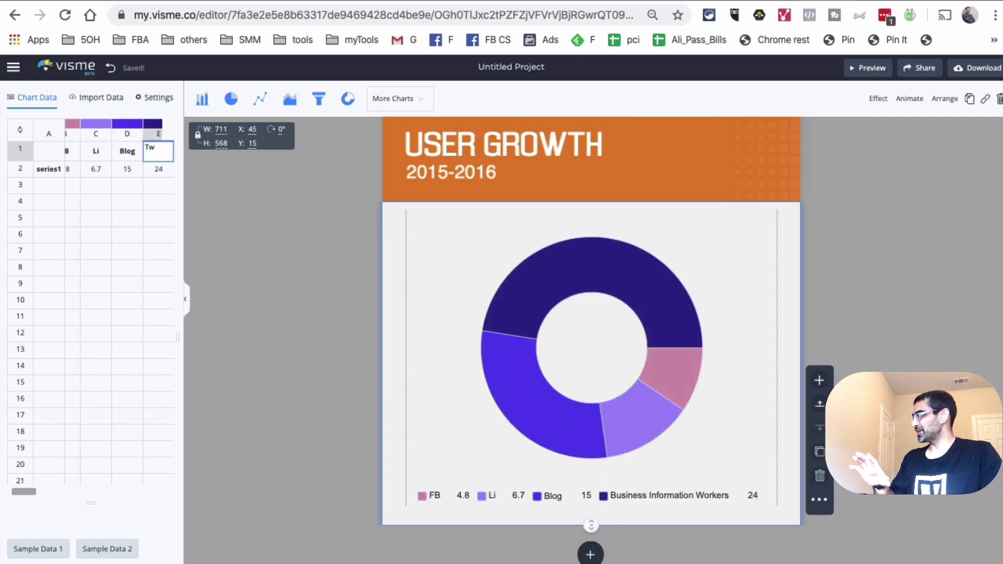
pyautogui.press('Return')
# - Enter values 5, 7 and 45 for FB, Li and Blog in row 2
pyautogui.press('Left')
pyautogui.press('Left')
pyautogui.click(159, 149)
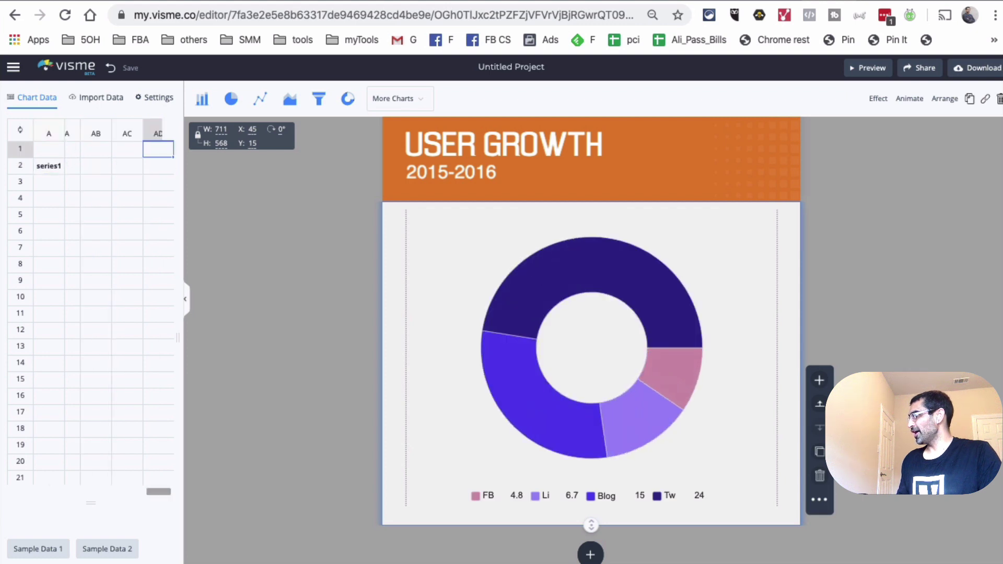
pyautogui.press('Left')
pyautogui.press('Left')
pyautogui.press('Left')
pyautogui.press('Left')
pyautogui.press('Left')
pyautogui.press('Left')
pyautogui.press('Left')
pyautogui.press('Left')
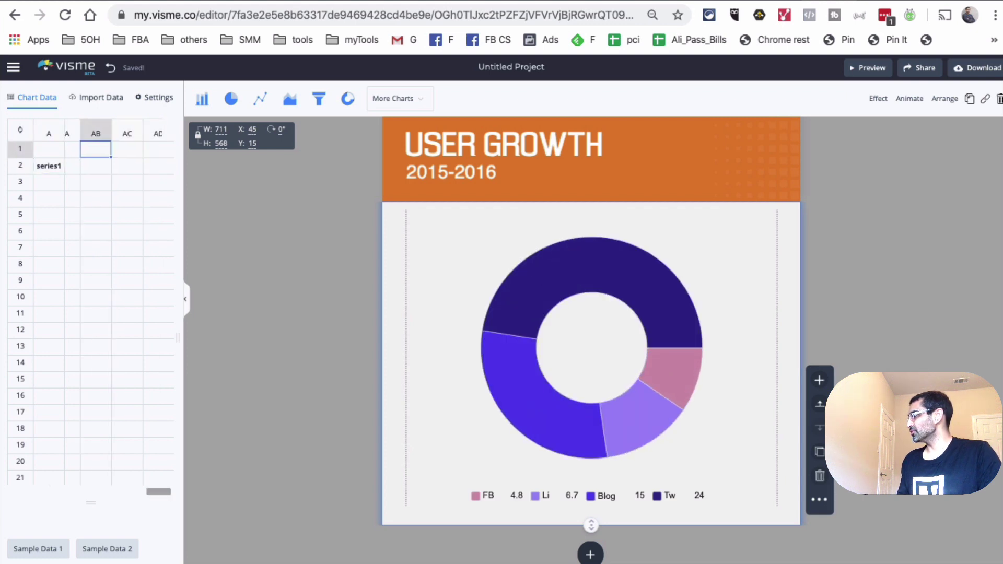
pyautogui.press('Down')
pyautogui.press('Left')
pyautogui.press('Left')
pyautogui.press('Left')
pyautogui.press('Left')
pyautogui.press('Left')
pyautogui.press('Left')
pyautogui.press('Left')
pyautogui.press('Left')
pyautogui.press('Left')
pyautogui.press('Left')
pyautogui.press('Left')
pyautogui.press('Left')
pyautogui.press('Left')
pyautogui.press('Left')
pyautogui.press('Left')
pyautogui.press('Left')
pyautogui.press('Left')
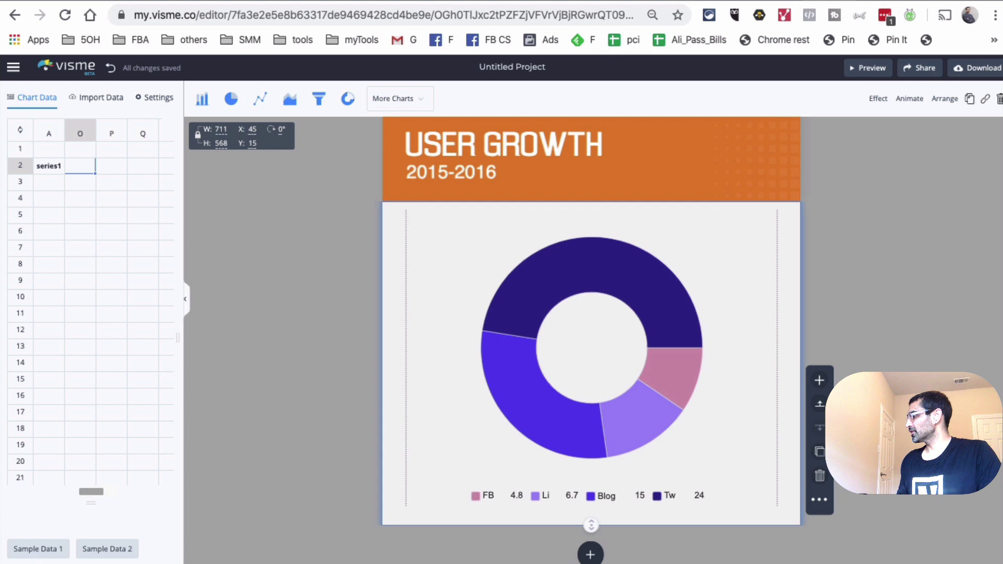
pyautogui.hotkey('ctrl', 'Up')
pyautogui.hotkey('ctrl', 'Right')
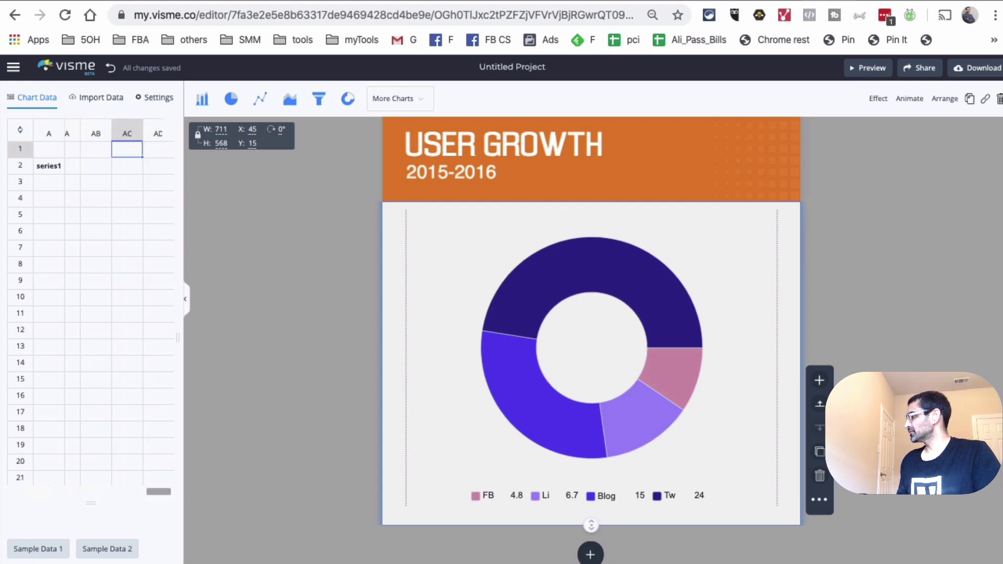
pyautogui.moveTo(167, 503); pyautogui.dragTo(23, 491)
pyautogui.click(80, 165)
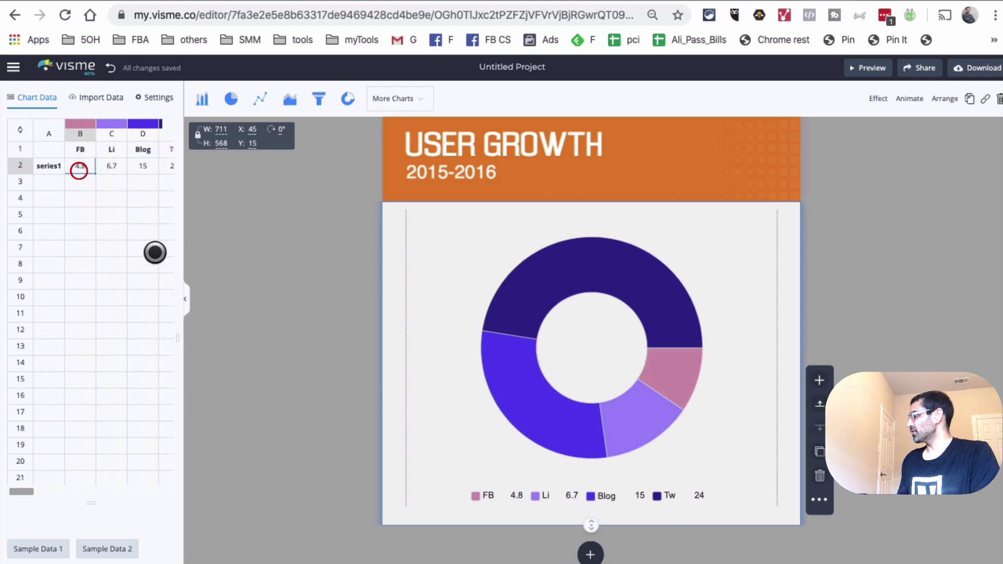
pyautogui.write('5')
pyautogui.press('Tab')
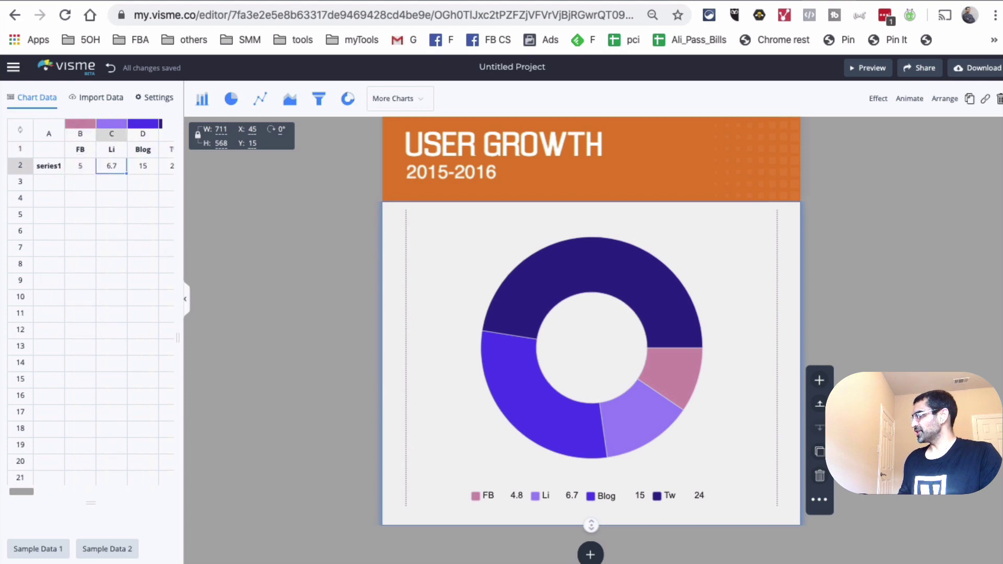
pyautogui.write('7')
pyautogui.press('Tab')
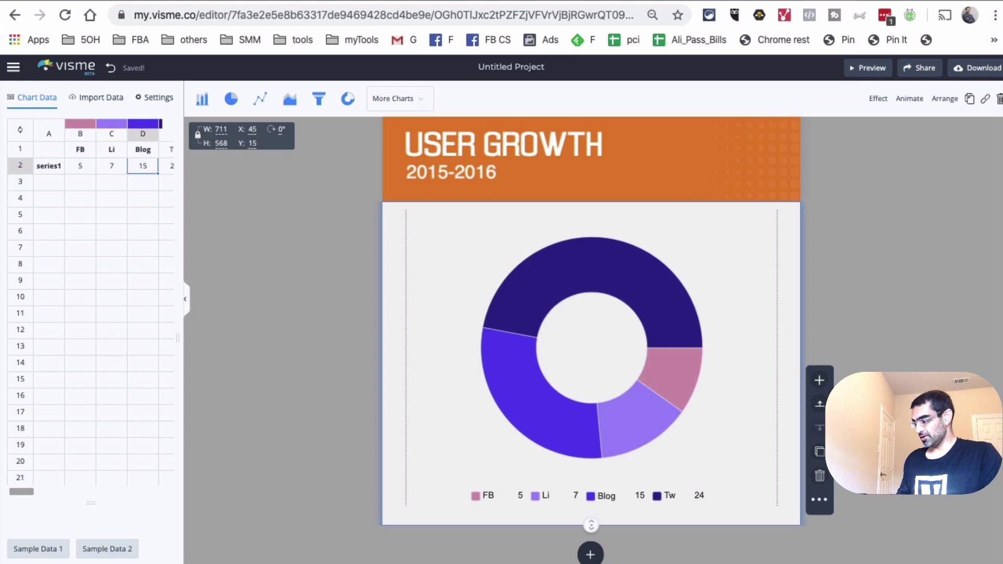
pyautogui.write('45')
# - Set the Tw value to 455 and close the chart data editor
pyautogui.click(143, 150)
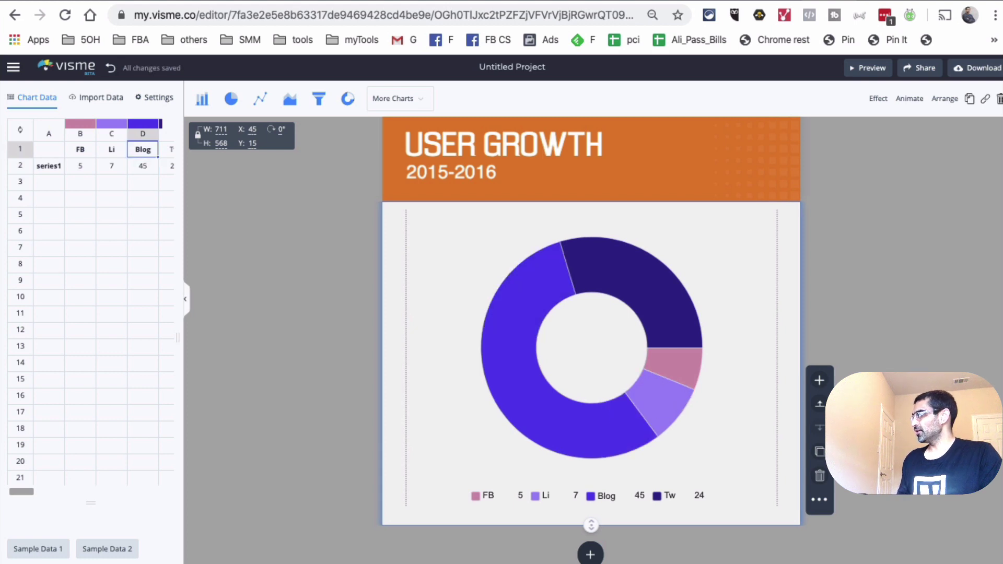
pyautogui.click(169, 150)
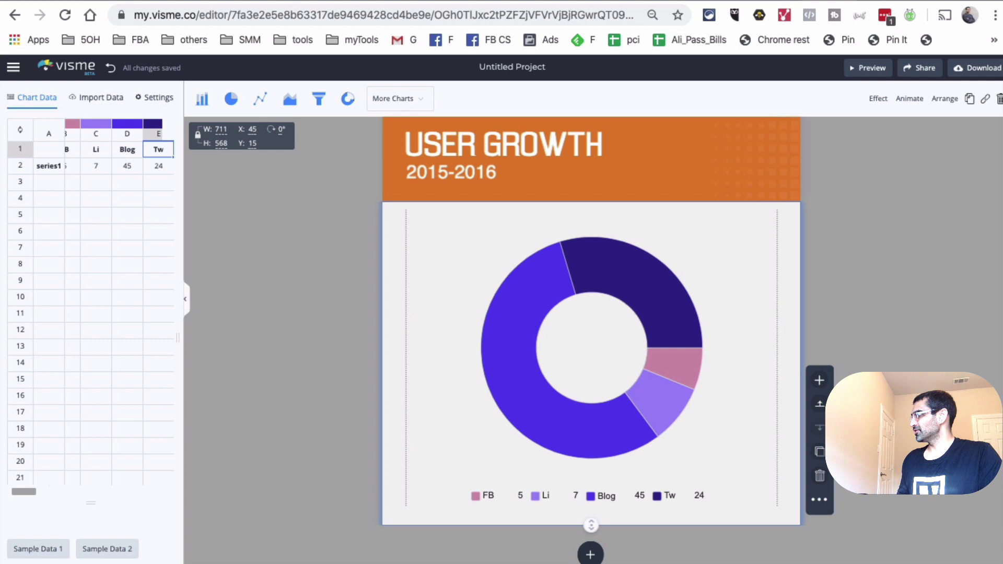
pyautogui.click(158, 166)
pyautogui.write('455')
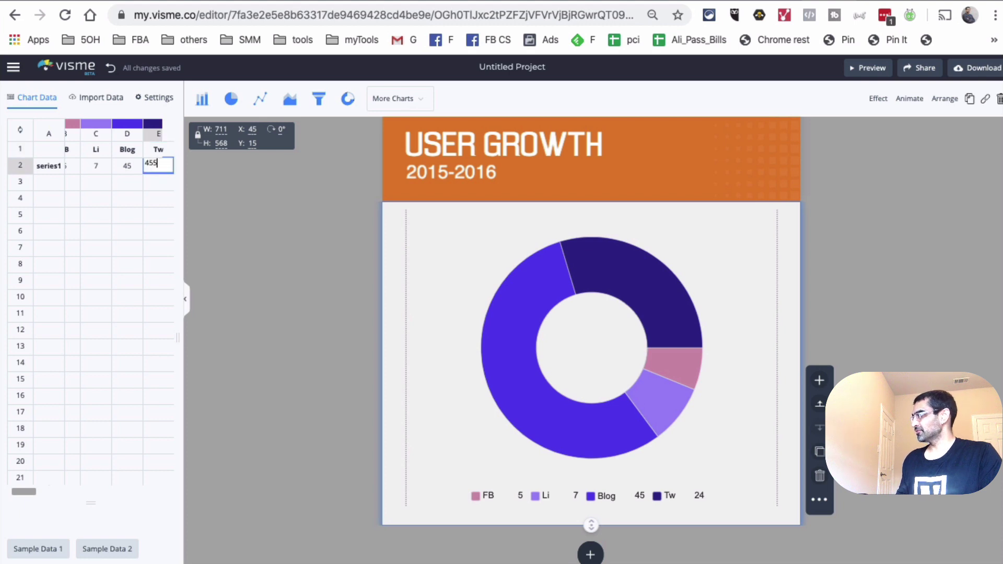
pyautogui.press('Return')
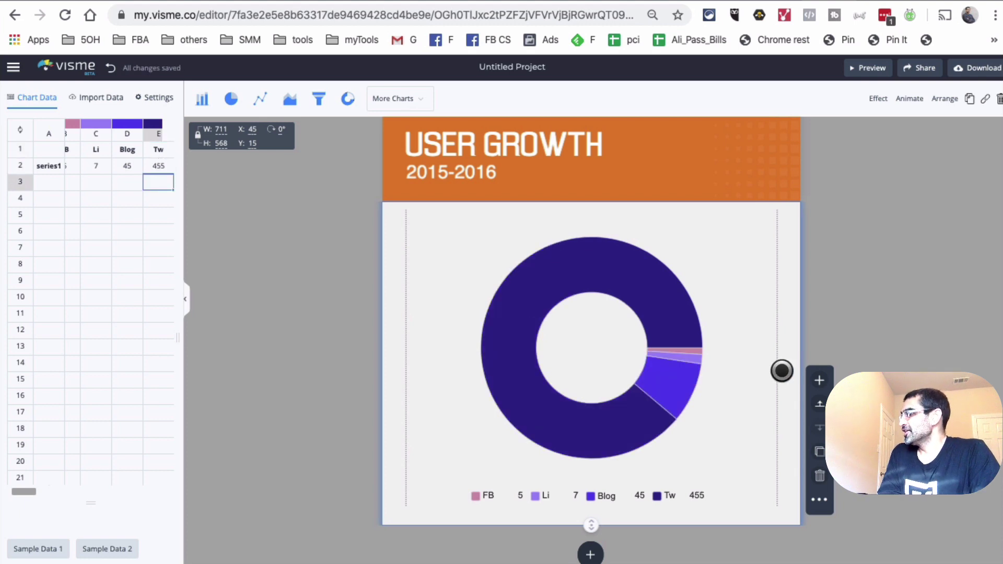
pyautogui.click(905, 328)
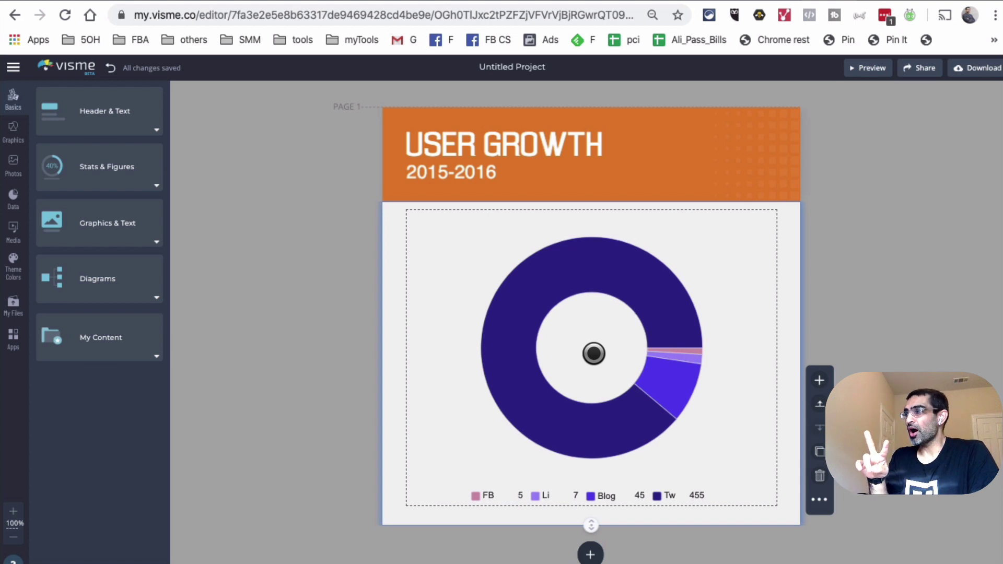
pyautogui.click(670, 369)
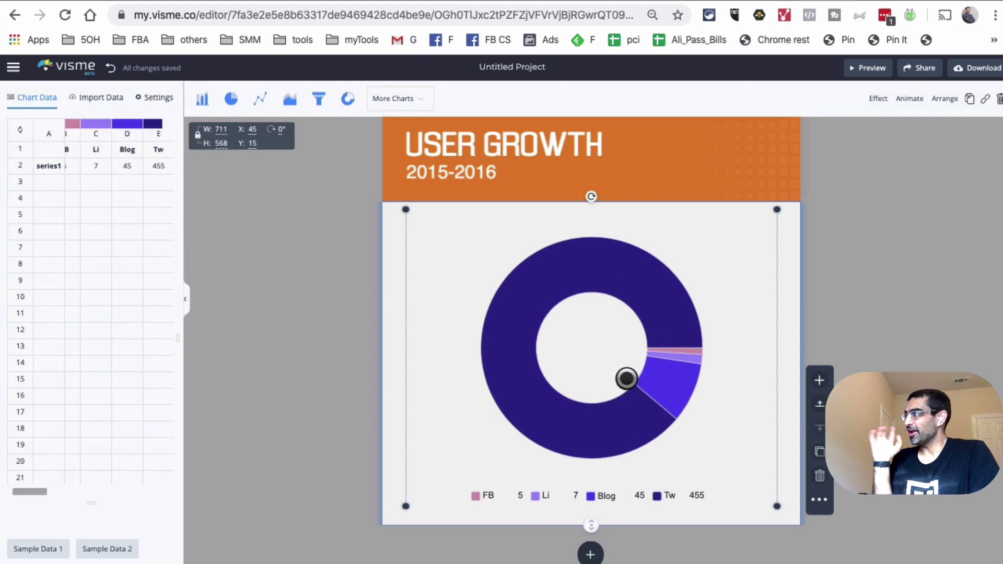
pyautogui.click(321, 343)
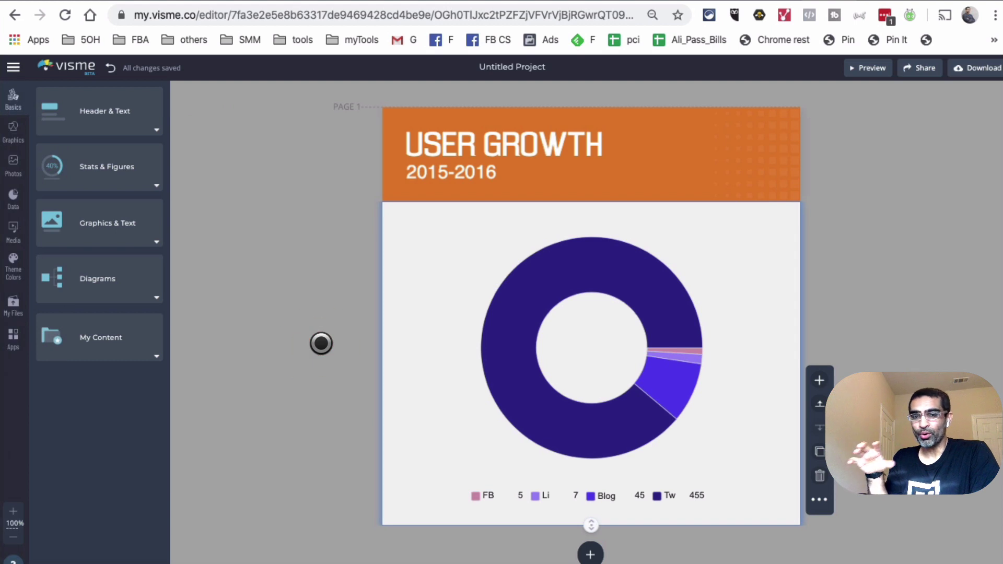